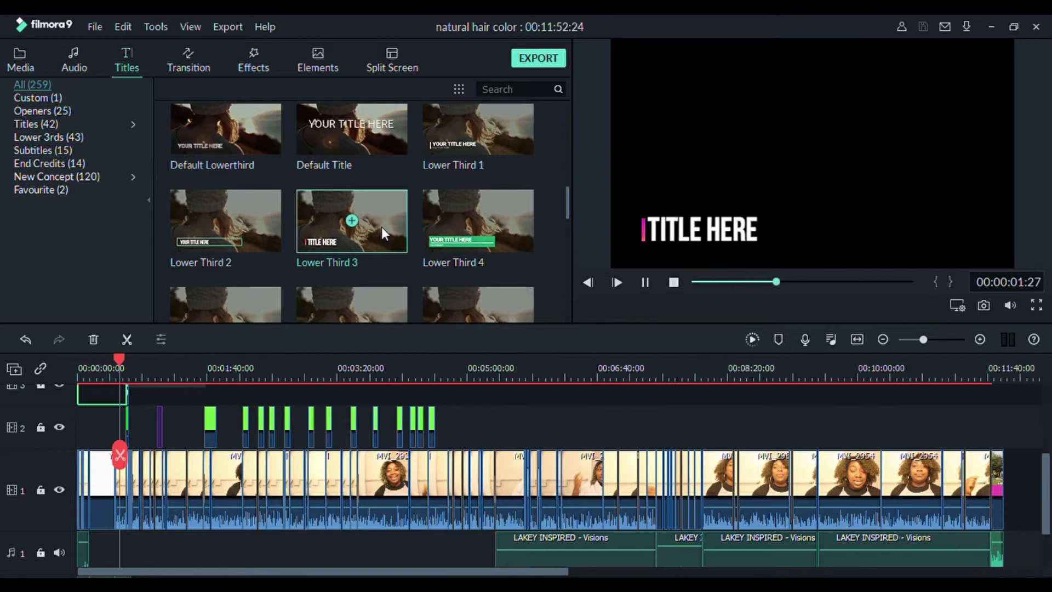
pyautogui.scroll(-3, 381, 225)
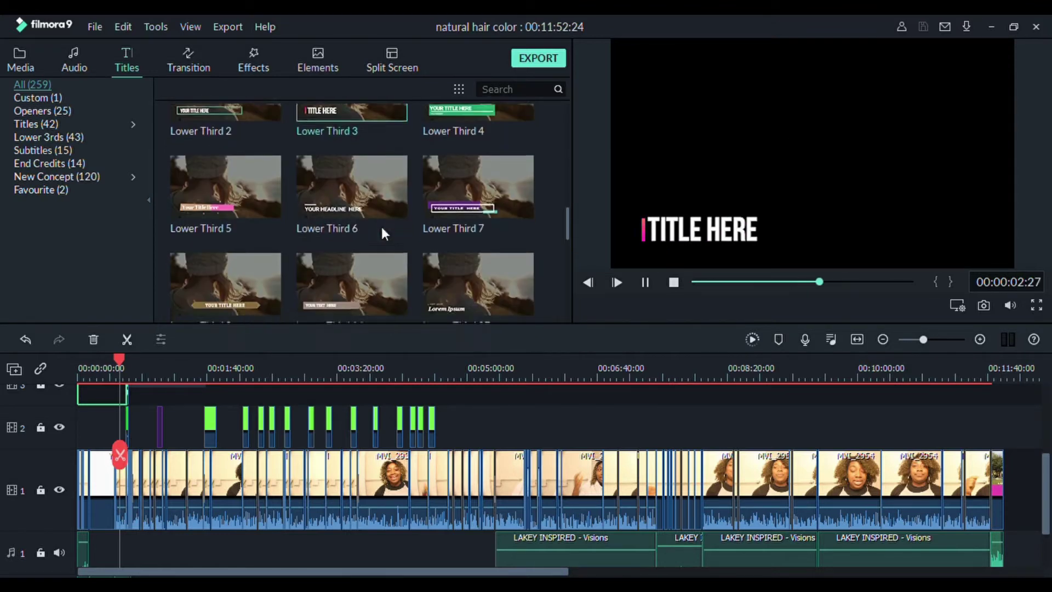
pyautogui.click(382, 186)
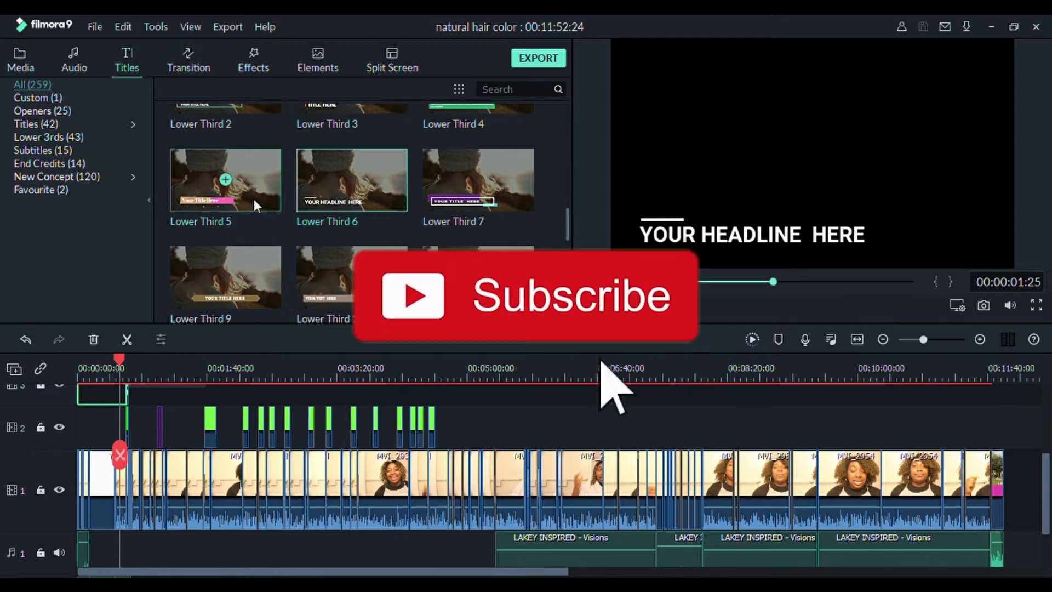
pyautogui.click(376, 258)
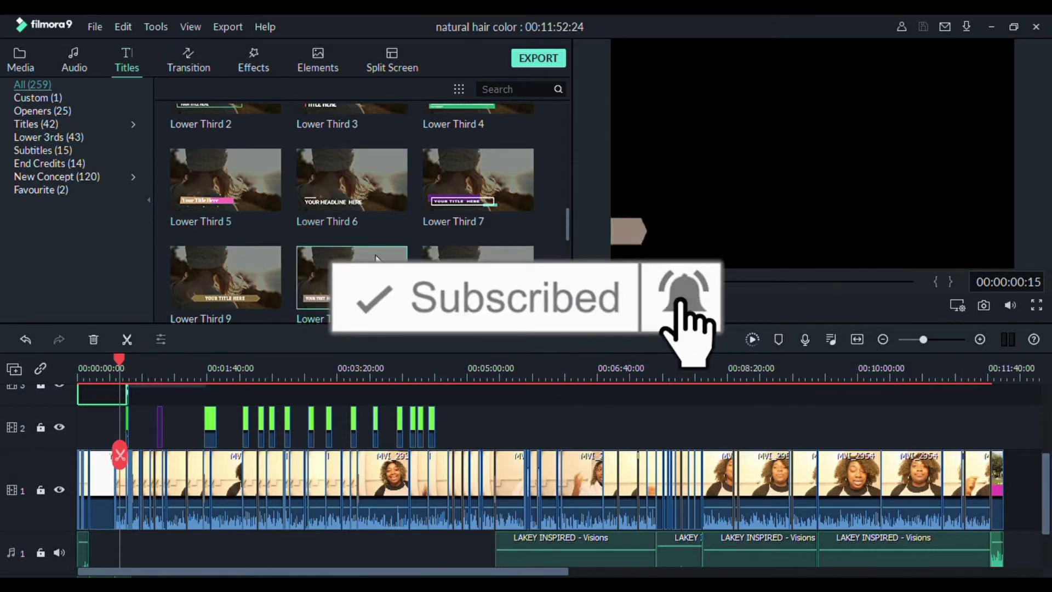
pyautogui.scroll(-5, 375, 254)
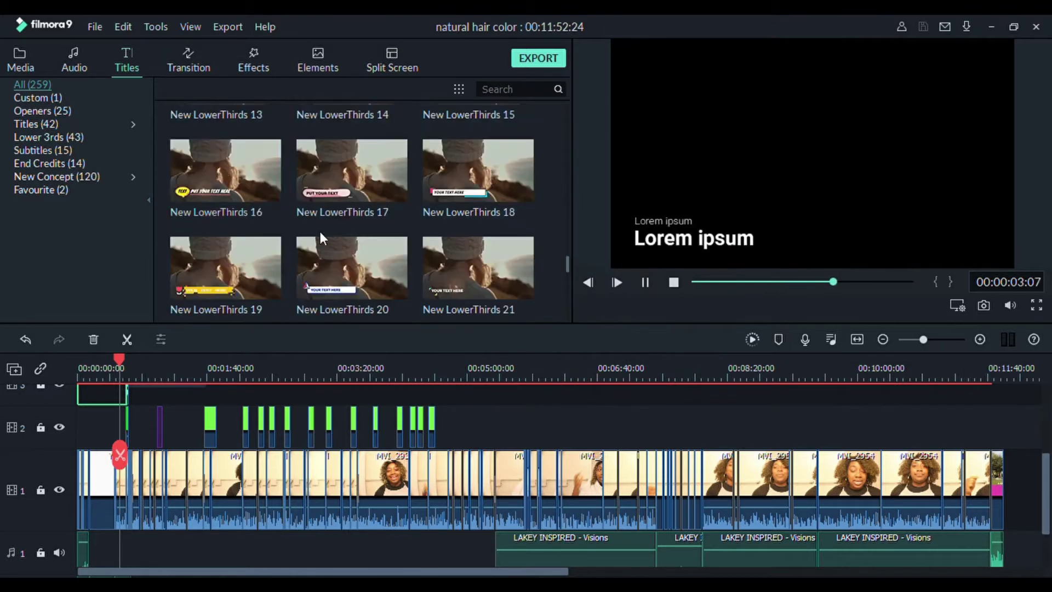
pyautogui.click(255, 191)
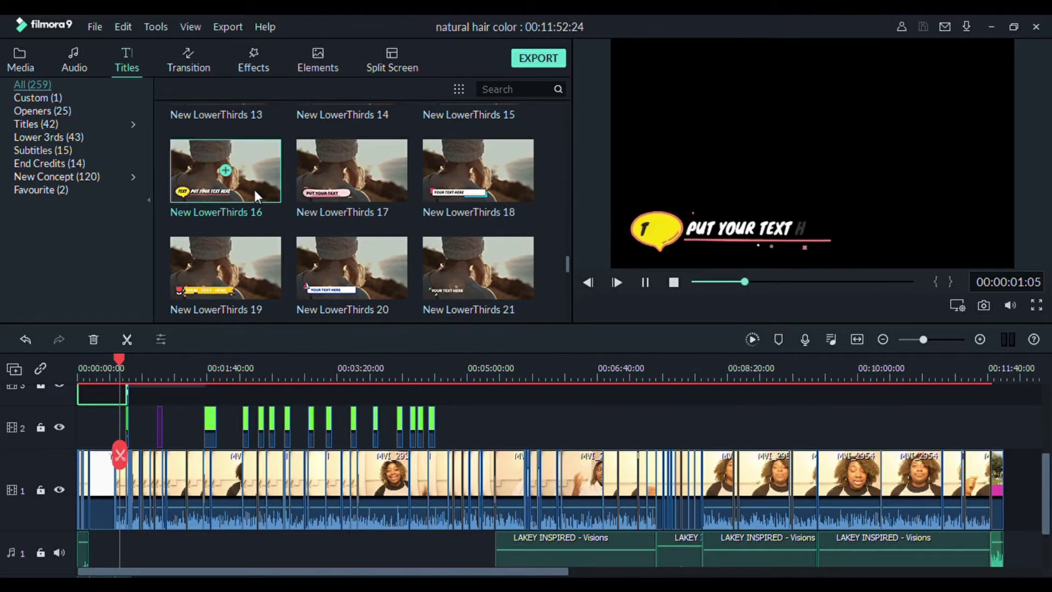
pyautogui.click(256, 249)
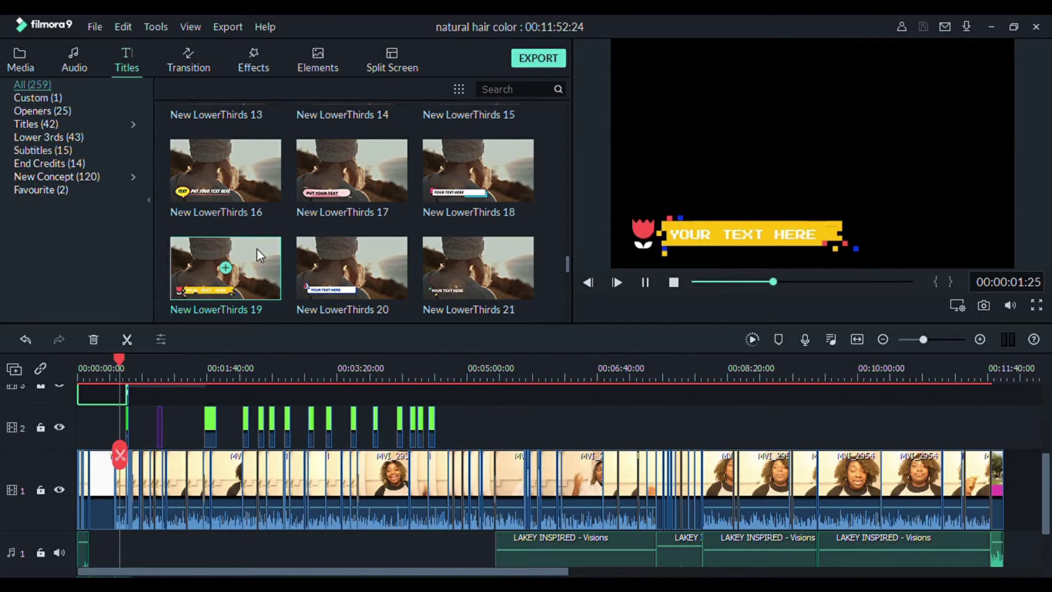
pyautogui.scroll(-5, 257, 248)
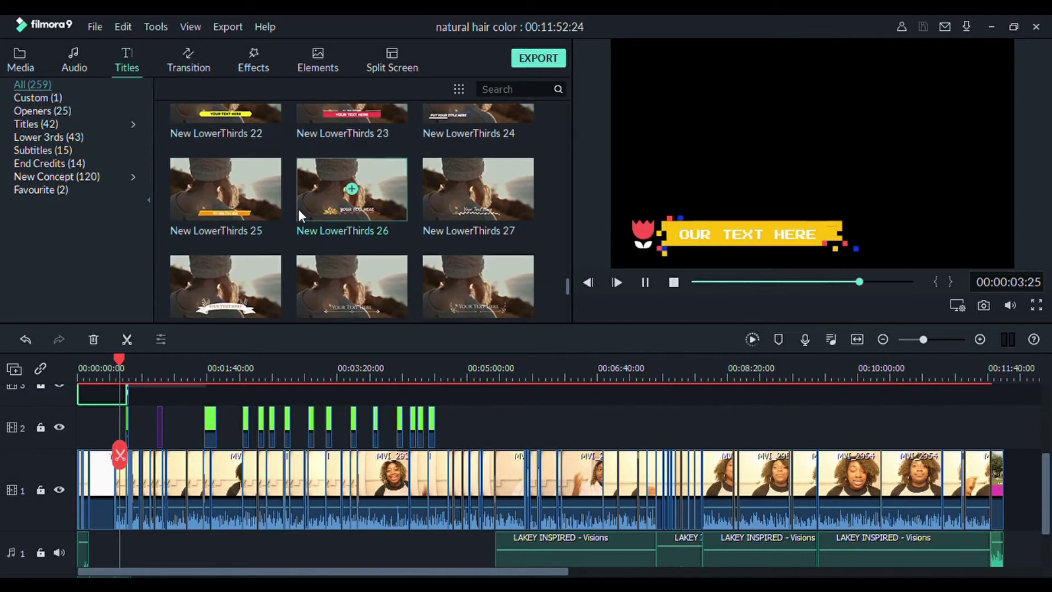
pyautogui.click(299, 211)
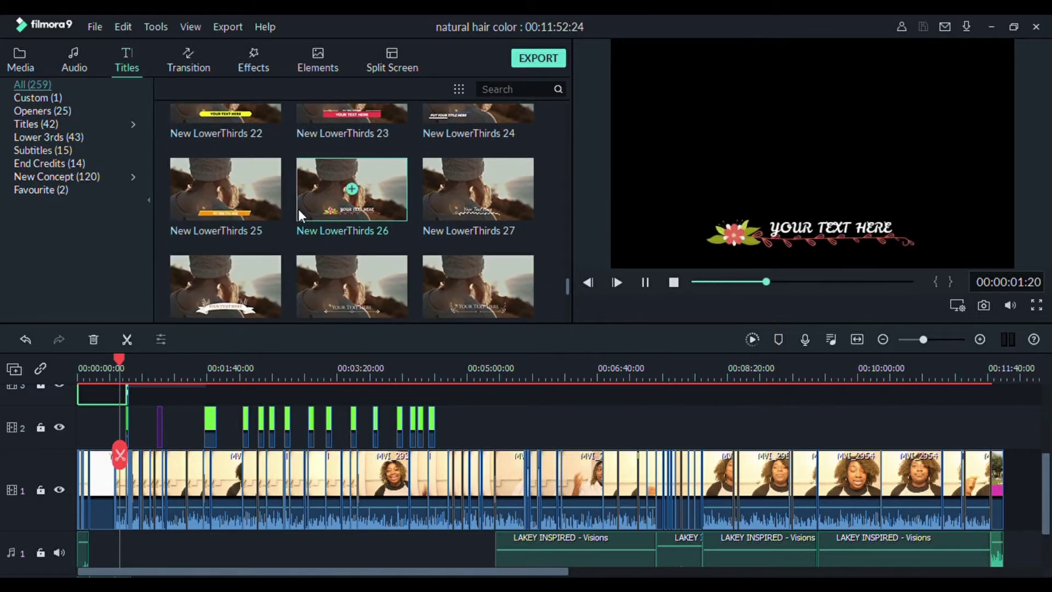
pyautogui.click(260, 271)
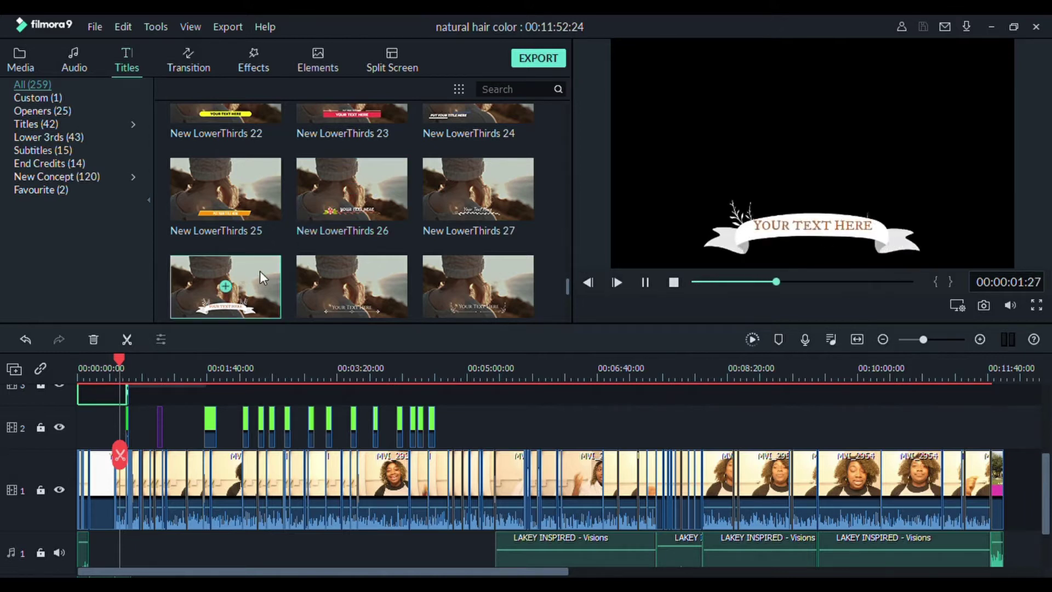
pyautogui.click(432, 291)
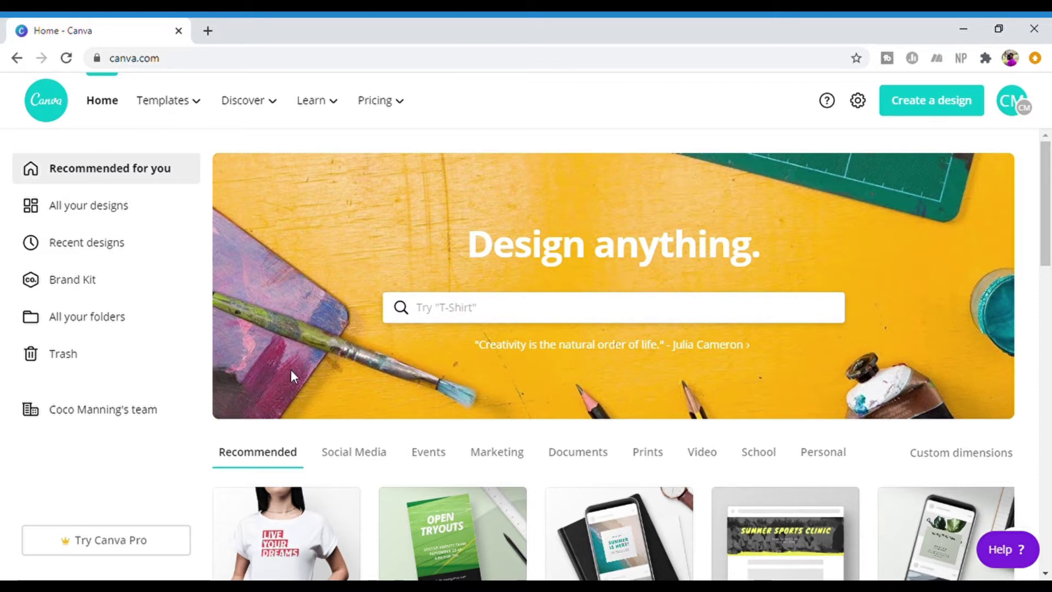
# Search Canva for 'youtube thumbnail' and open the YouTube Thumbnail template results
pyautogui.click(441, 315)
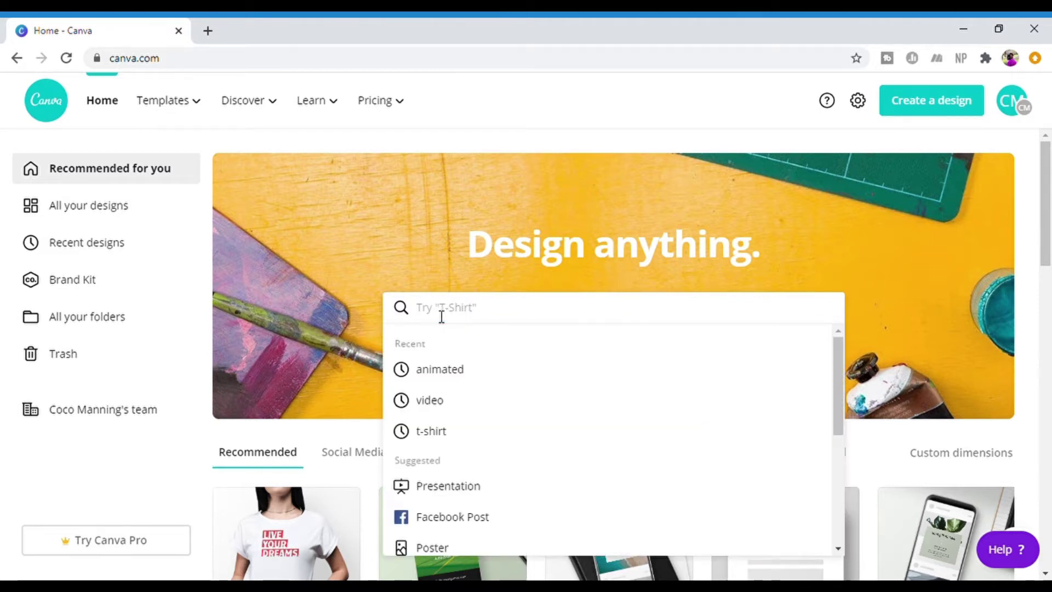
pyautogui.write('youtube')
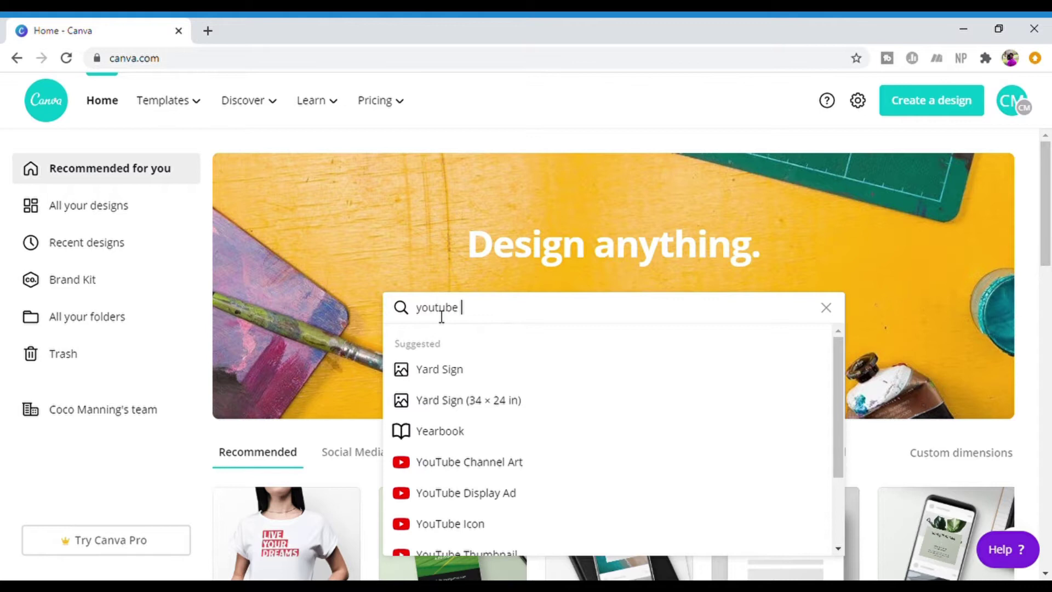
pyautogui.write(' t')
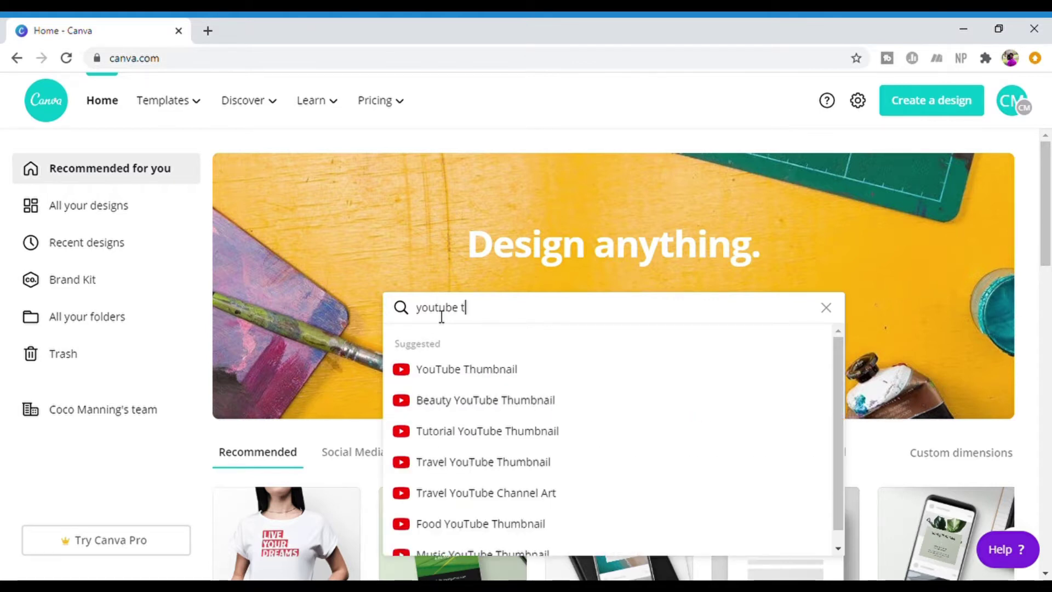
pyautogui.press('Down')
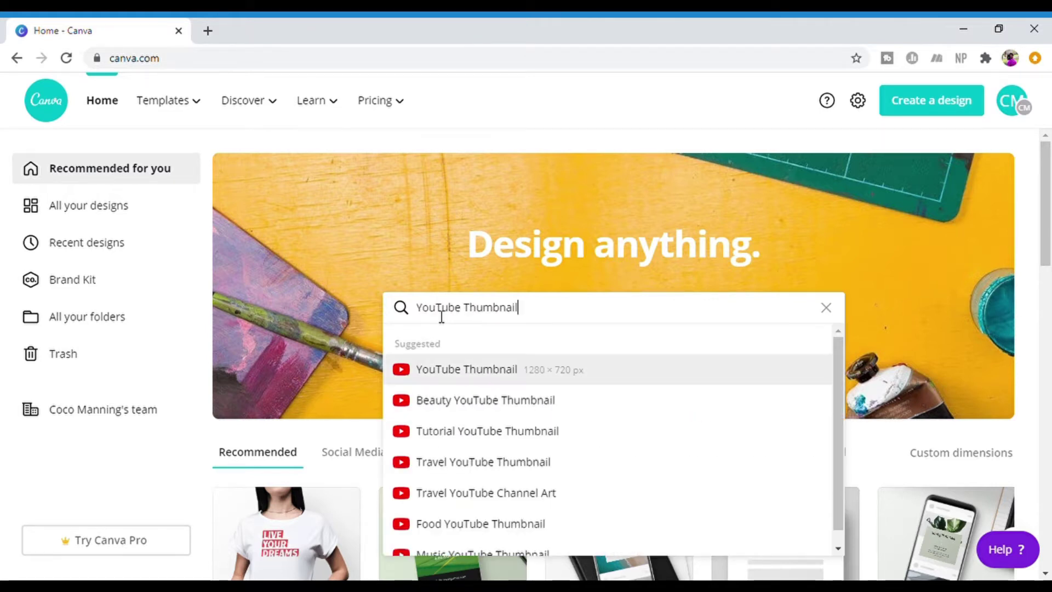
pyautogui.press('Return')
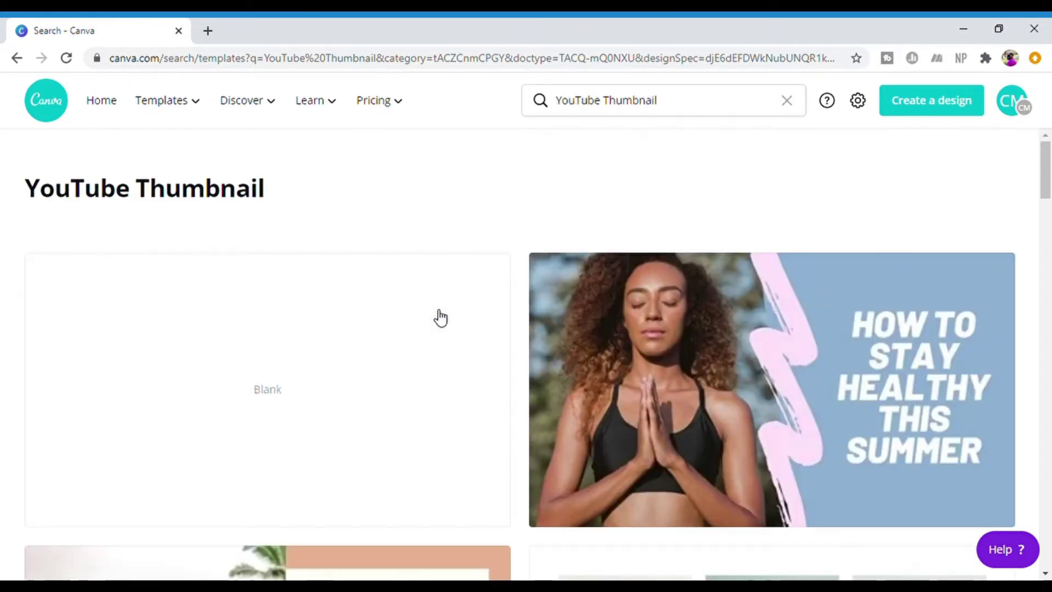
# Create a blank YouTube Thumbnail design and scroll through the thumbnail templates beside it
pyautogui.click(440, 317)
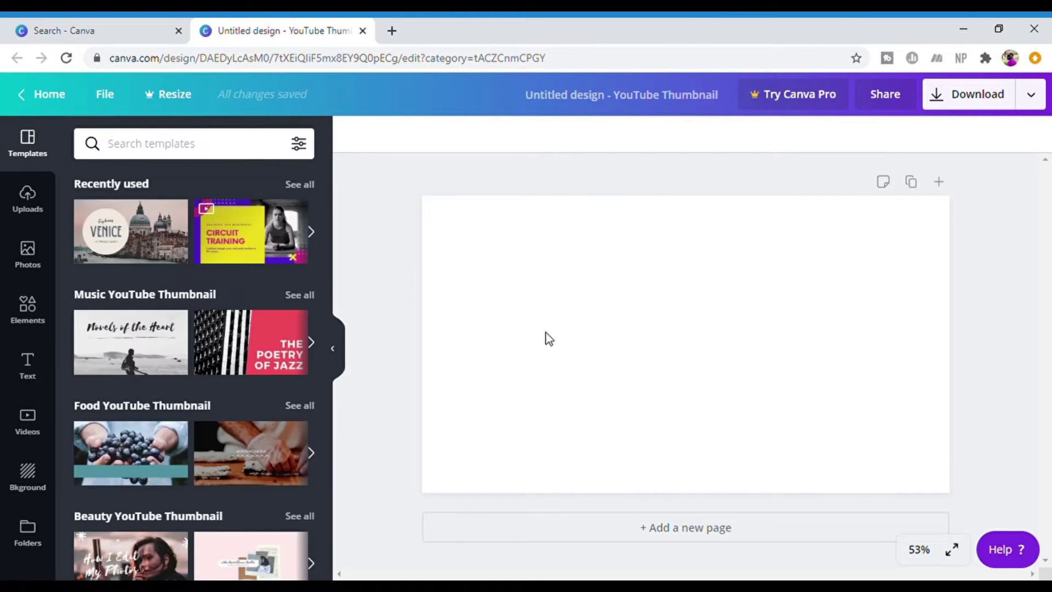
pyautogui.click(496, 221)
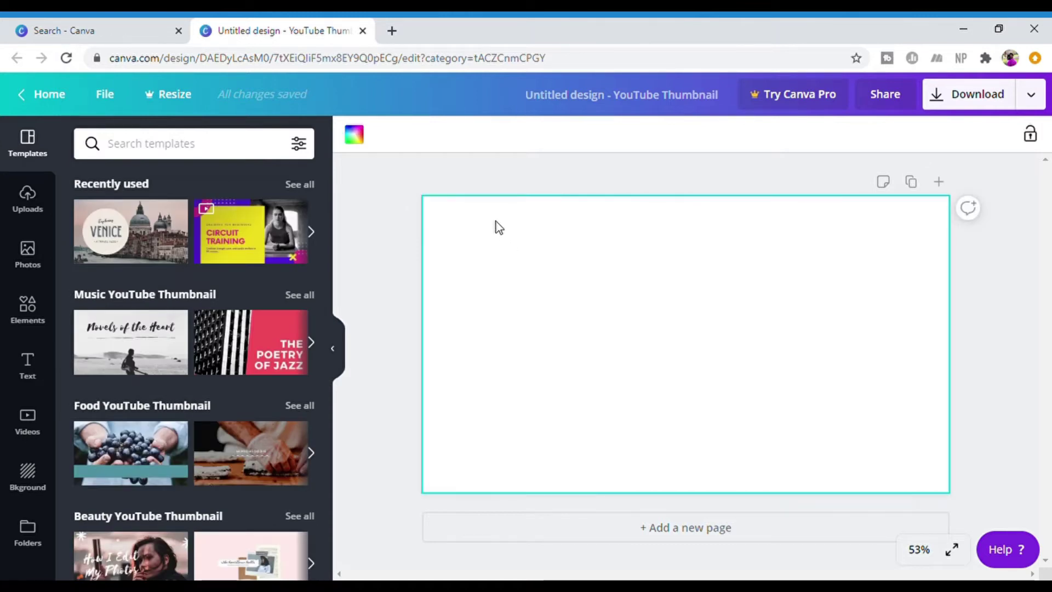
pyautogui.scroll(-6, 155, 362)
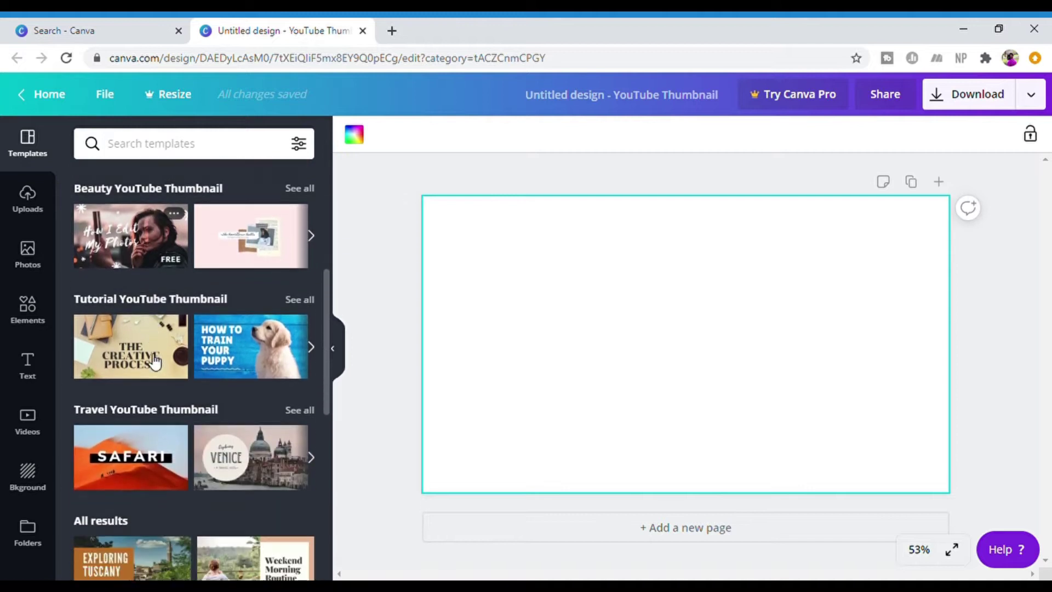
pyautogui.scroll(-5, 155, 361)
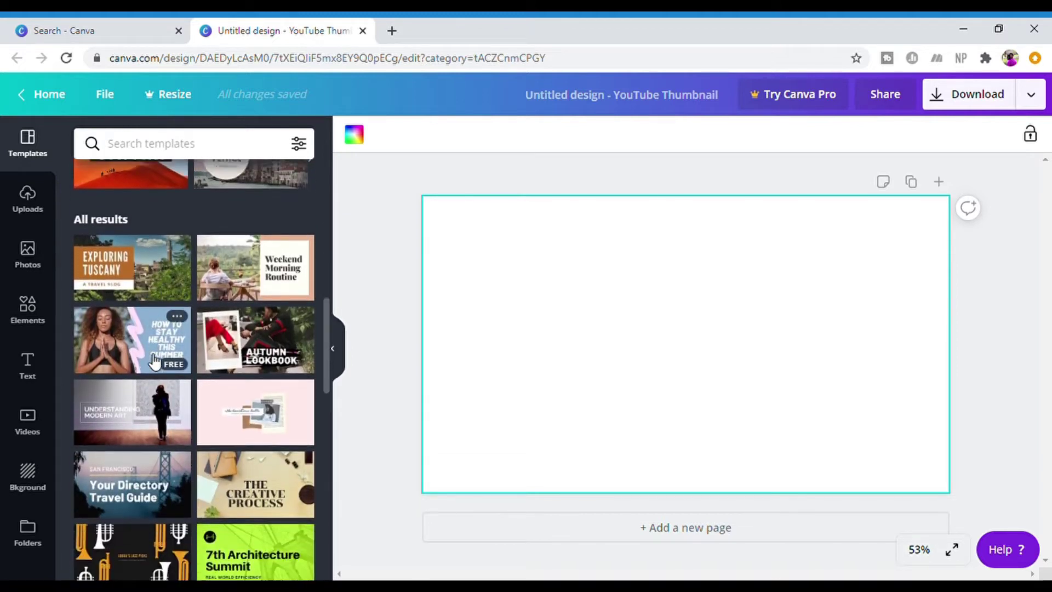
pyautogui.scroll(-3, 155, 361)
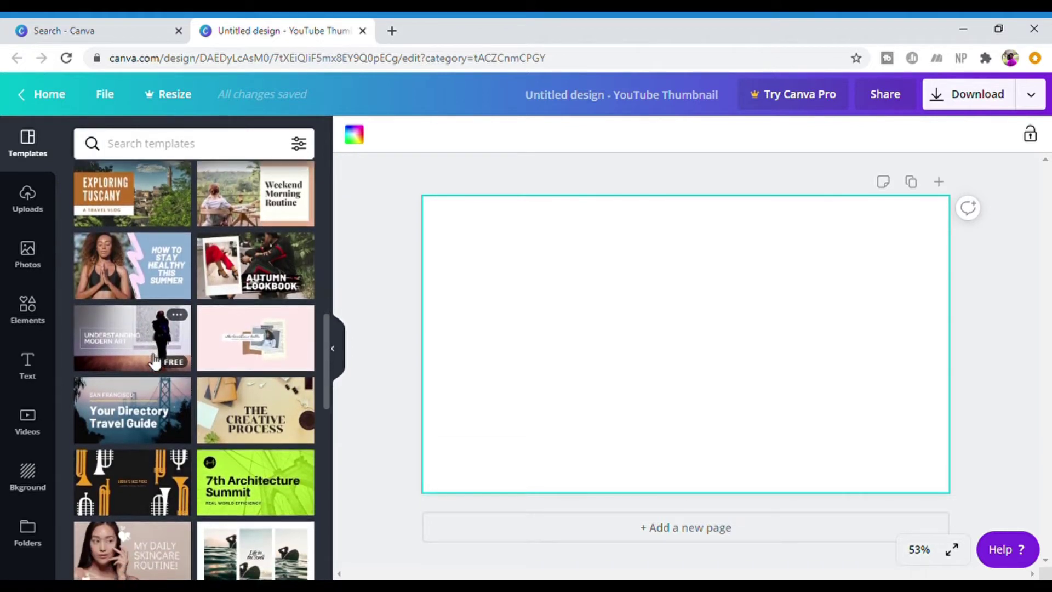
# Apply the Autumn Lookbook template, add a Venice template page, and add a third page
pyautogui.click(233, 279)
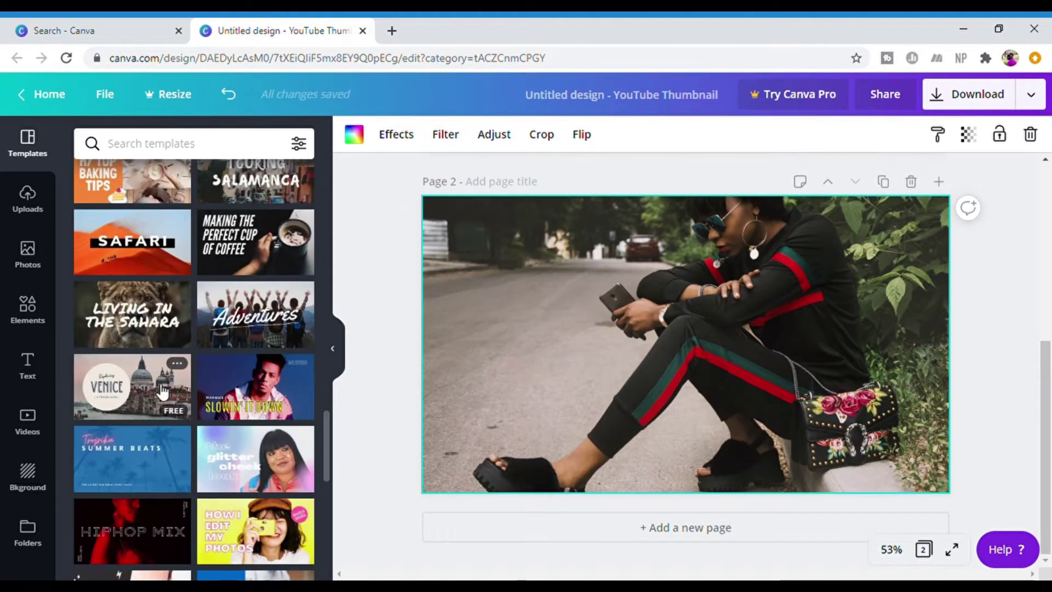
pyautogui.click(132, 386)
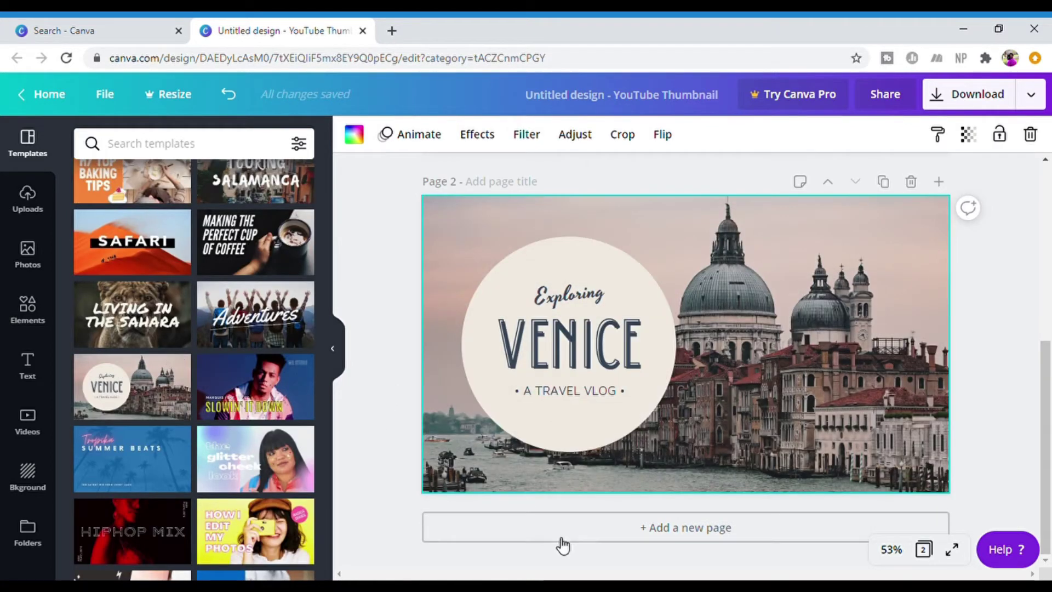
pyautogui.click(538, 535)
pyautogui.scroll(-5, 277, 213)
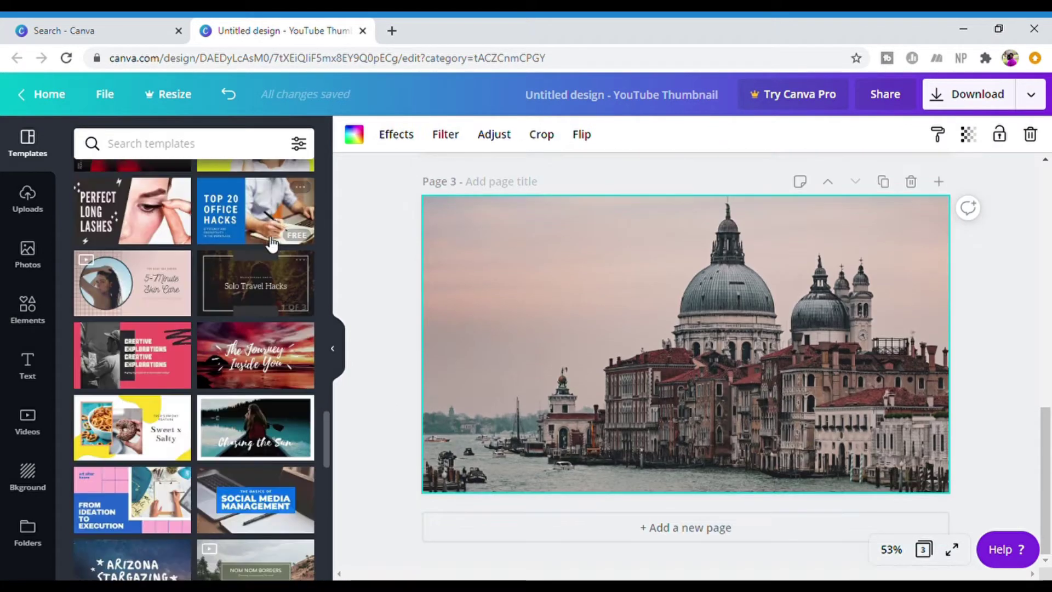
# Fill page 3 with Top 20 Office Hacks, then My Illustrations for the Year; select page 1's background photo
pyautogui.click(255, 210)
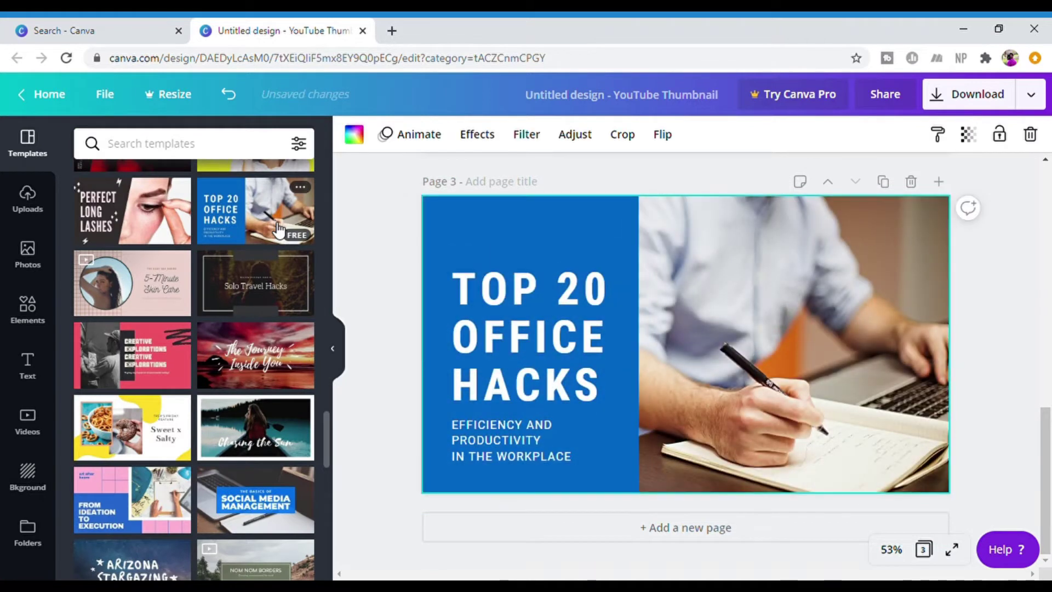
pyautogui.scroll(-10, 278, 228)
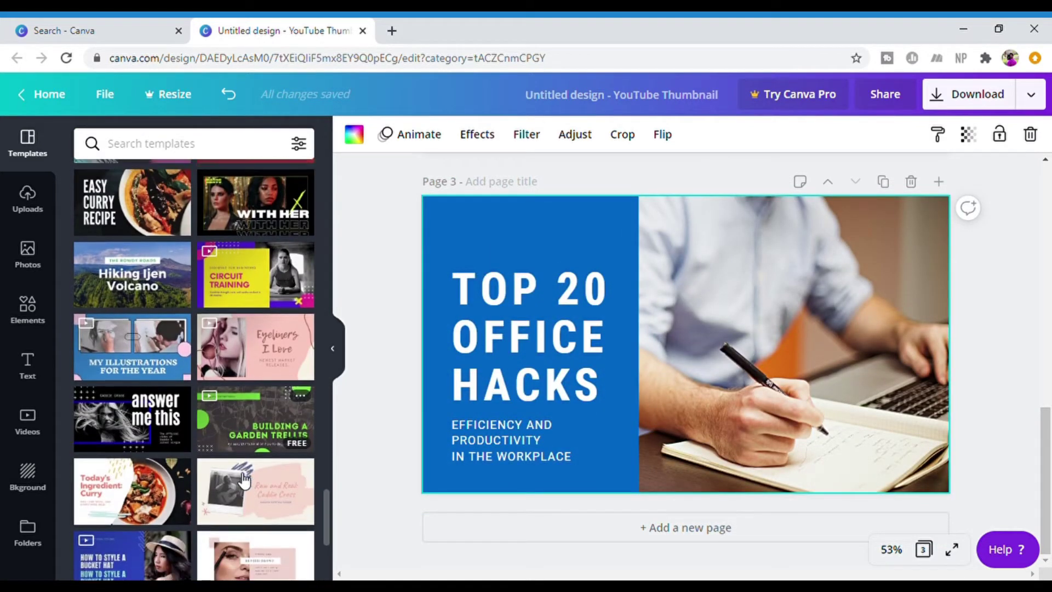
pyautogui.click(137, 344)
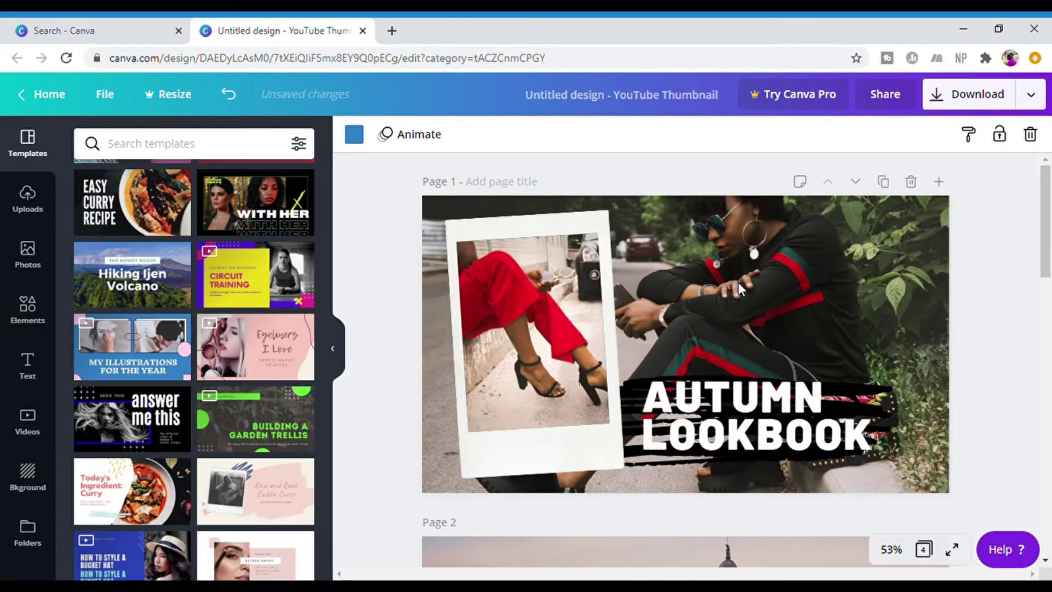
pyautogui.click(835, 304)
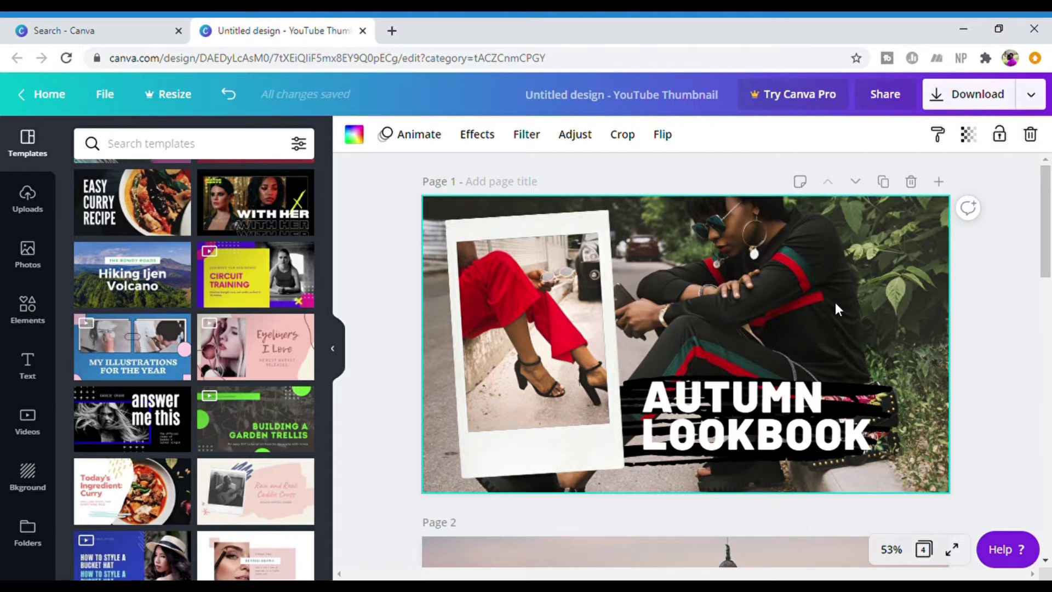
# Recolour page 1's background to a custom solid bright green, #18fa05
pyautogui.click(353, 134)
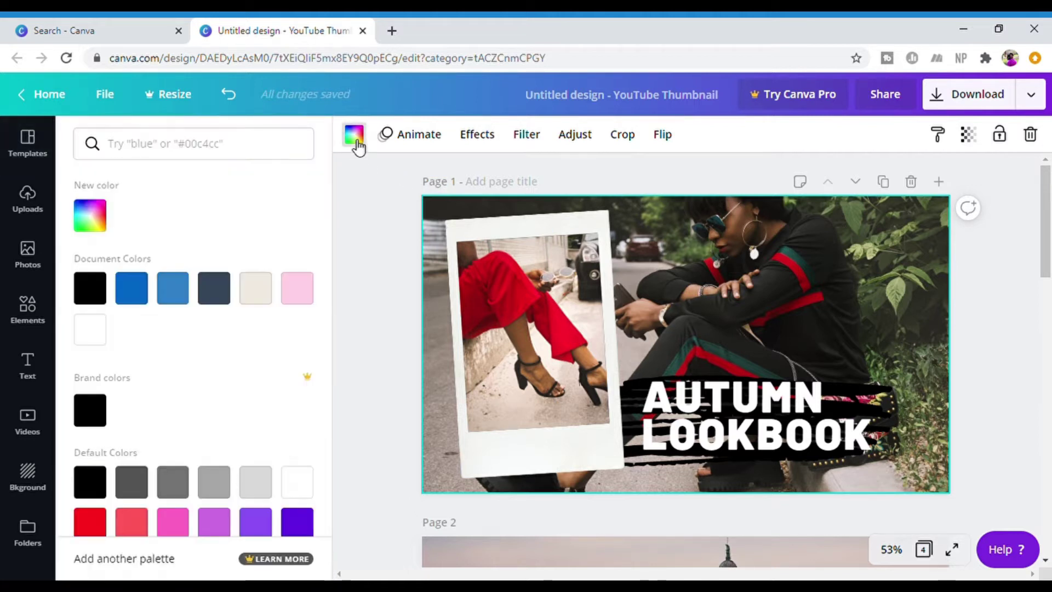
pyautogui.click(91, 215)
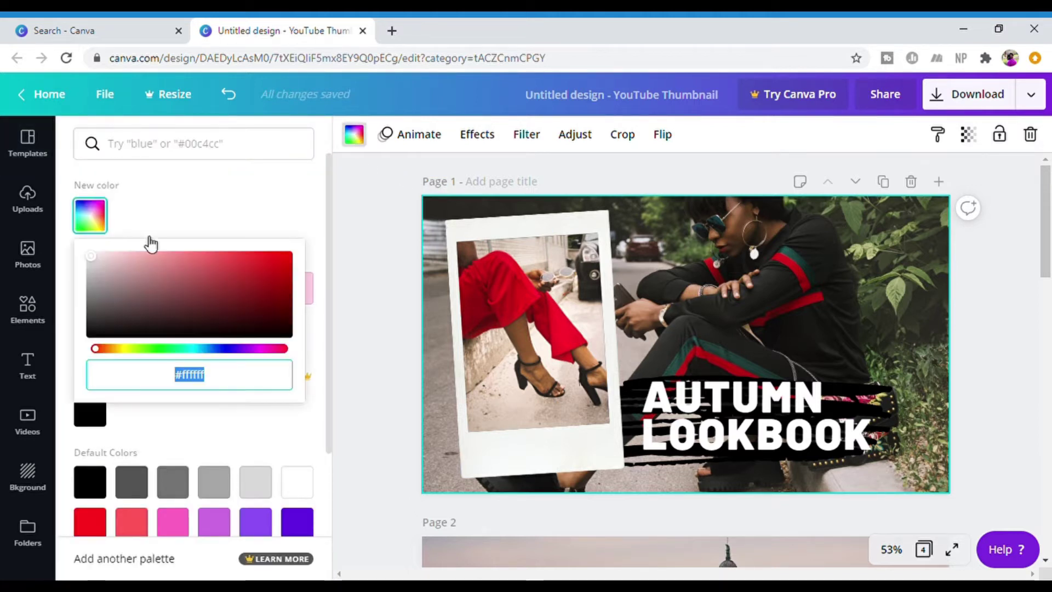
pyautogui.click(159, 349)
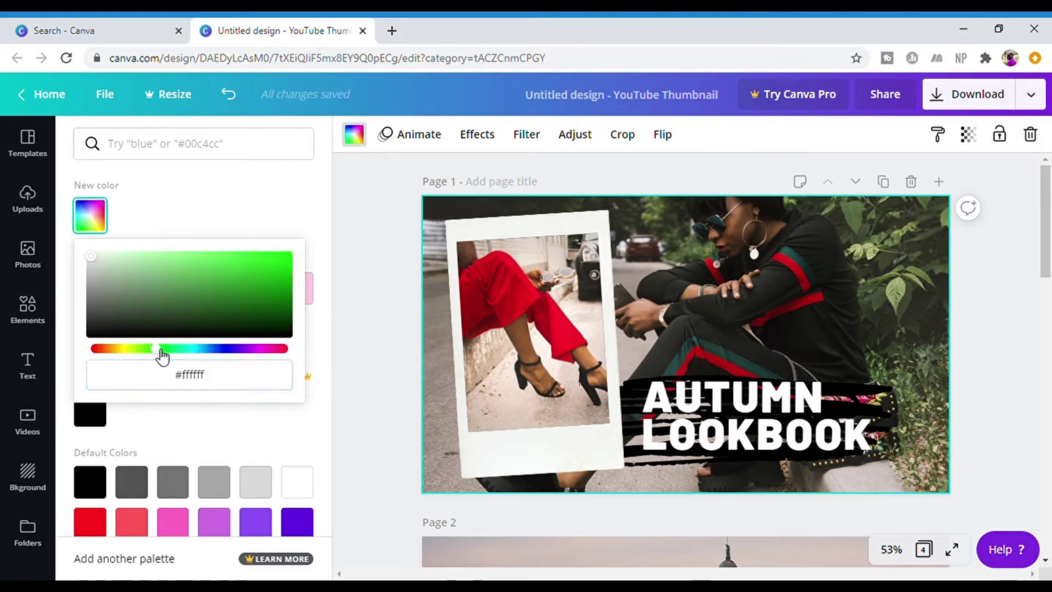
pyautogui.click(289, 255)
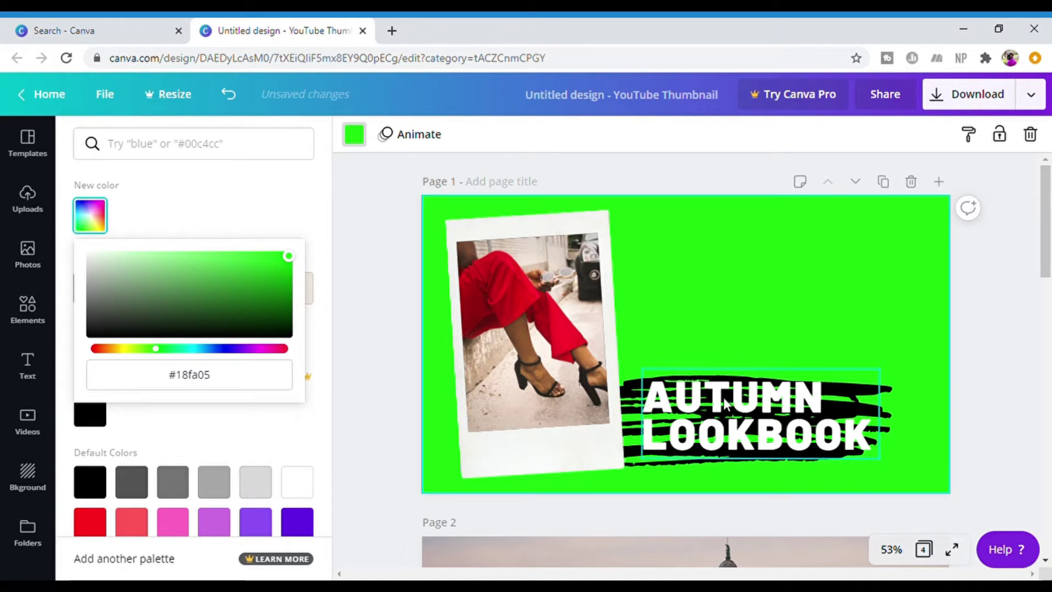
# Select the polaroid frame and browse the uploaded images, trying a portrait in the frame
pyautogui.click(597, 307)
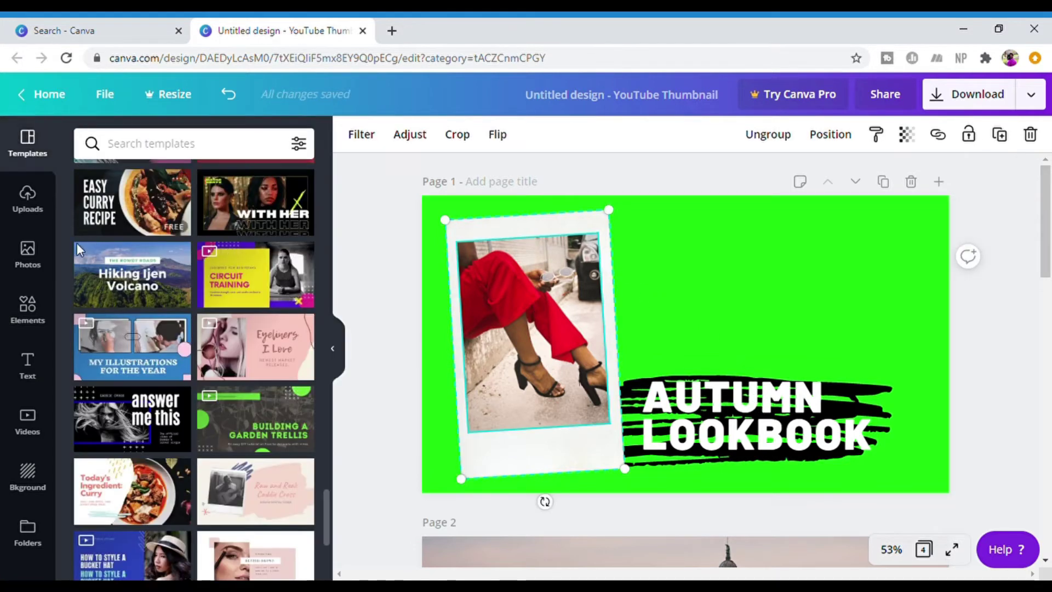
pyautogui.click(23, 264)
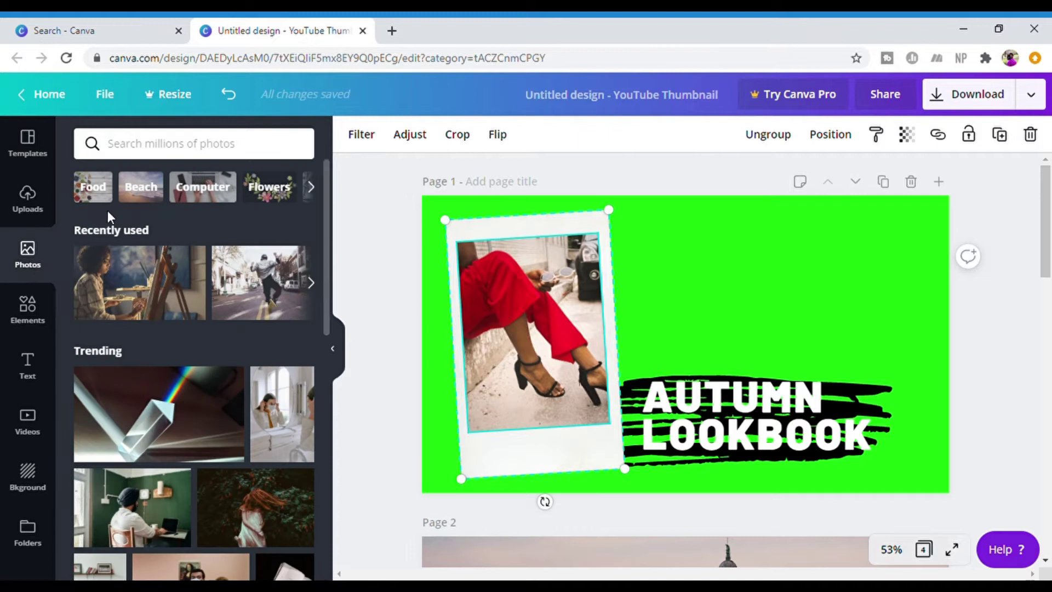
pyautogui.click(28, 202)
pyautogui.scroll(-4, 208, 438)
pyautogui.click(208, 438)
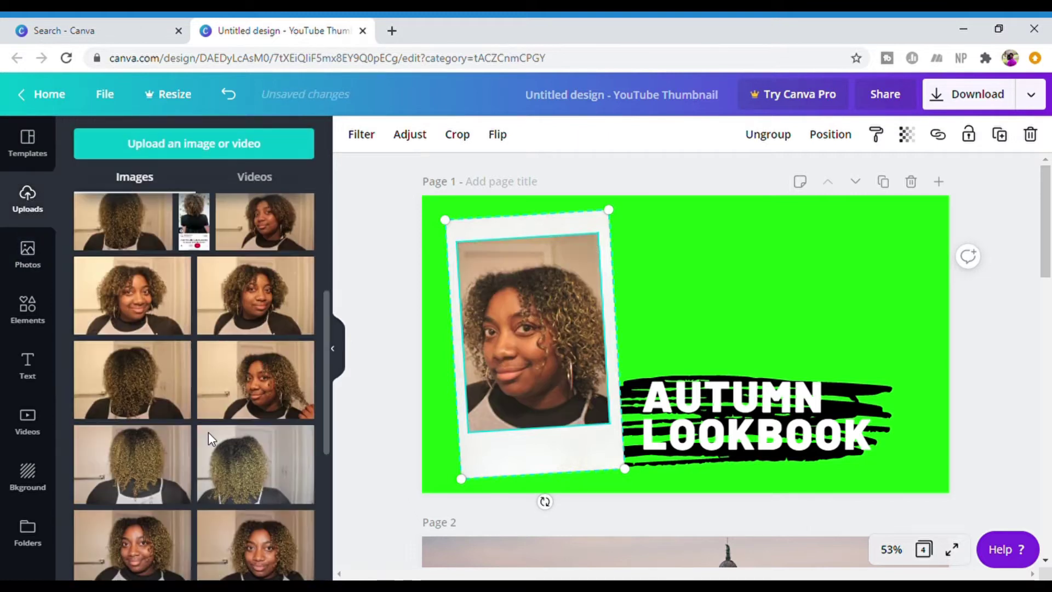
pyautogui.scroll(1, 208, 431)
# Put the back-of-hair upload into the polaroid frame and adjust its crop
pyautogui.click(136, 496)
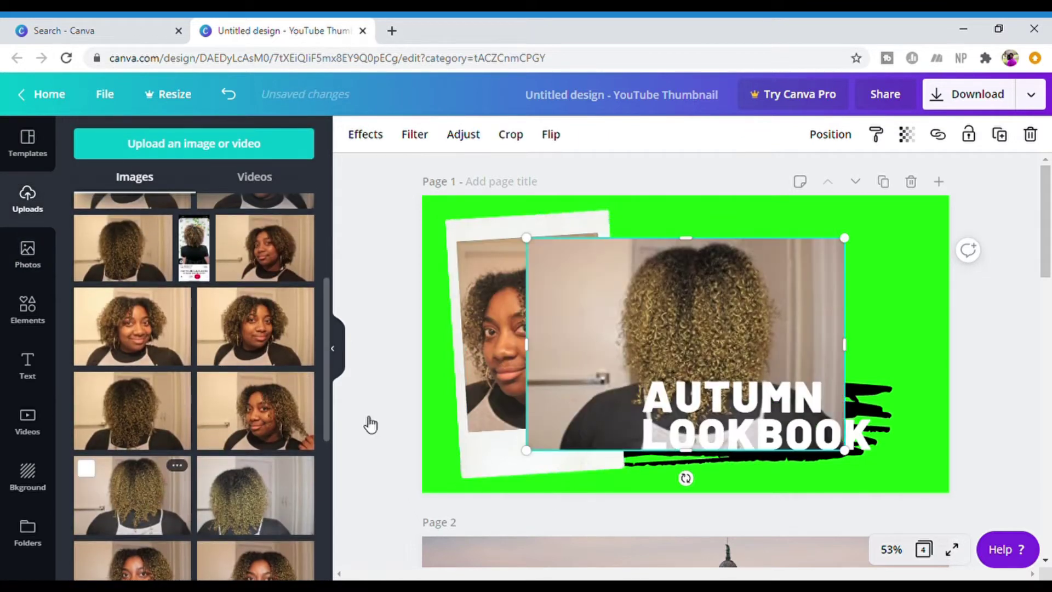
pyautogui.press('Delete')
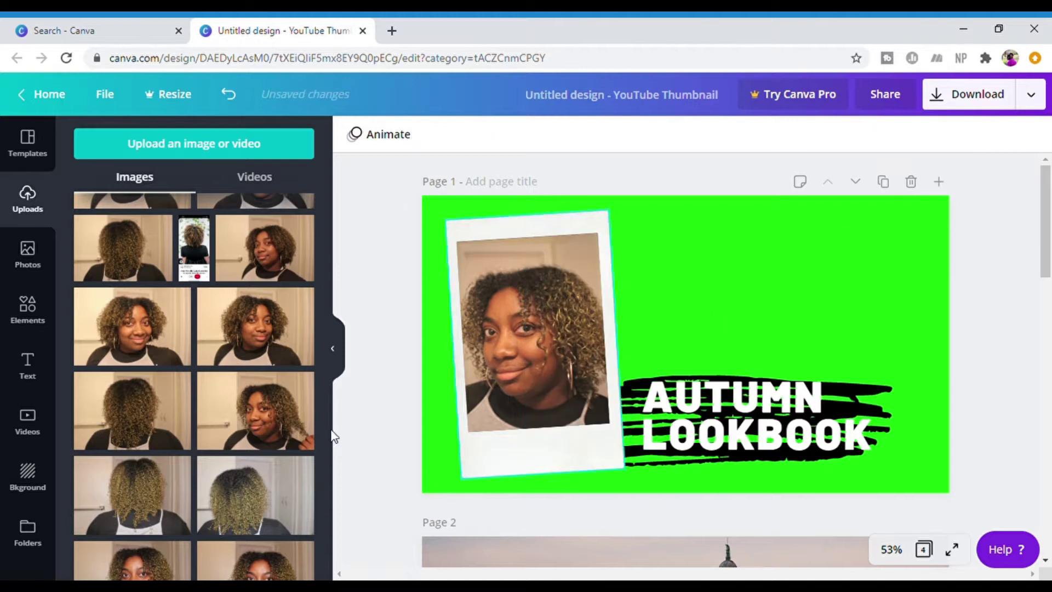
pyautogui.moveTo(134, 476); pyautogui.dragTo(513, 321)
pyautogui.doubleClick(496, 313)
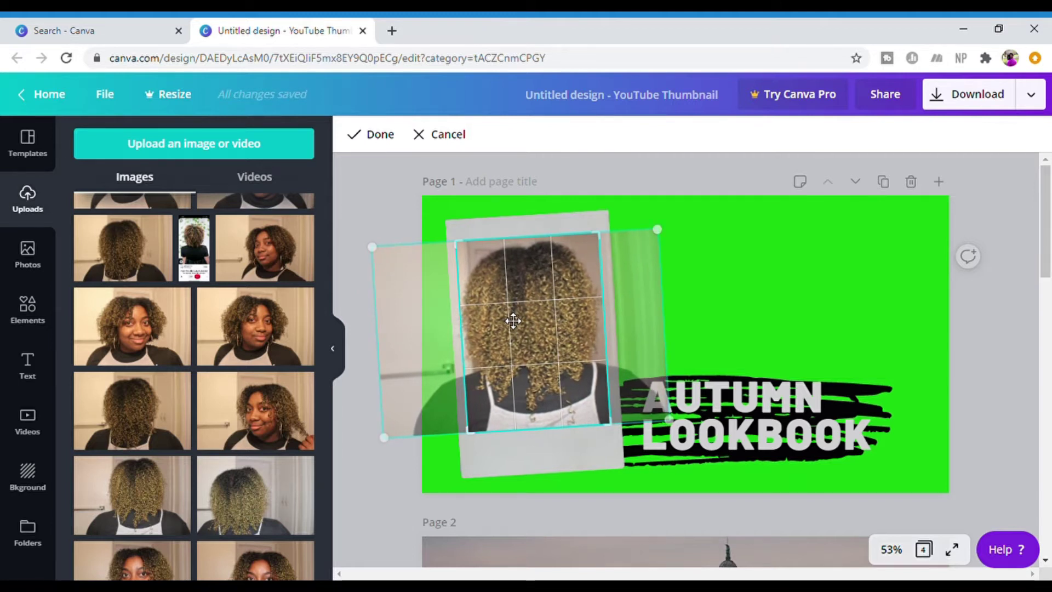
pyautogui.click(755, 286)
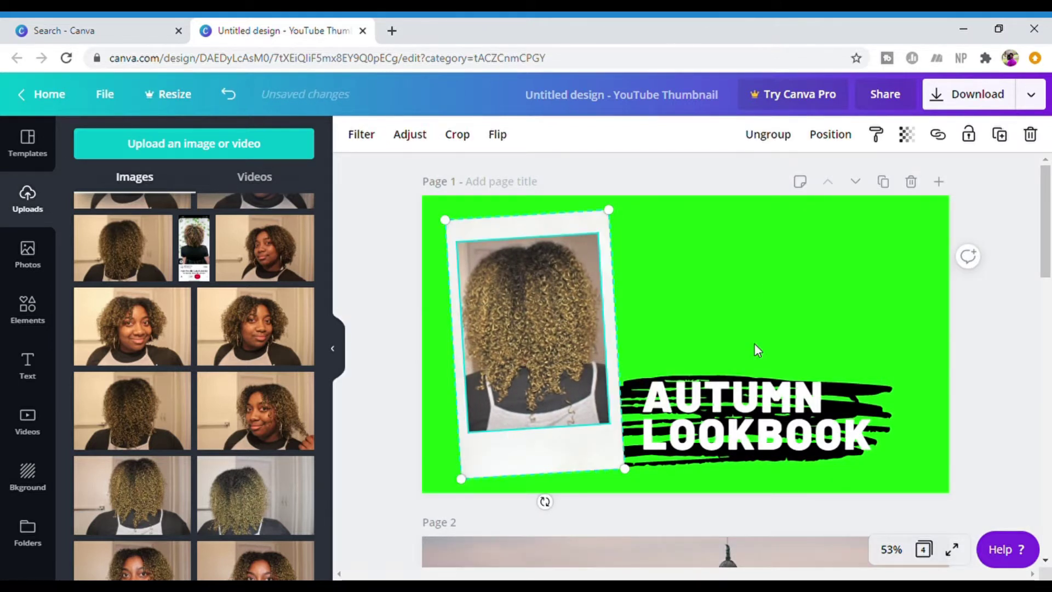
# Delete the AUTUMN LOOKBOOK title text and begin typing 'NATURAL HAIR WA' in its place
pyautogui.doubleClick(755, 408)
pyautogui.click(873, 448)
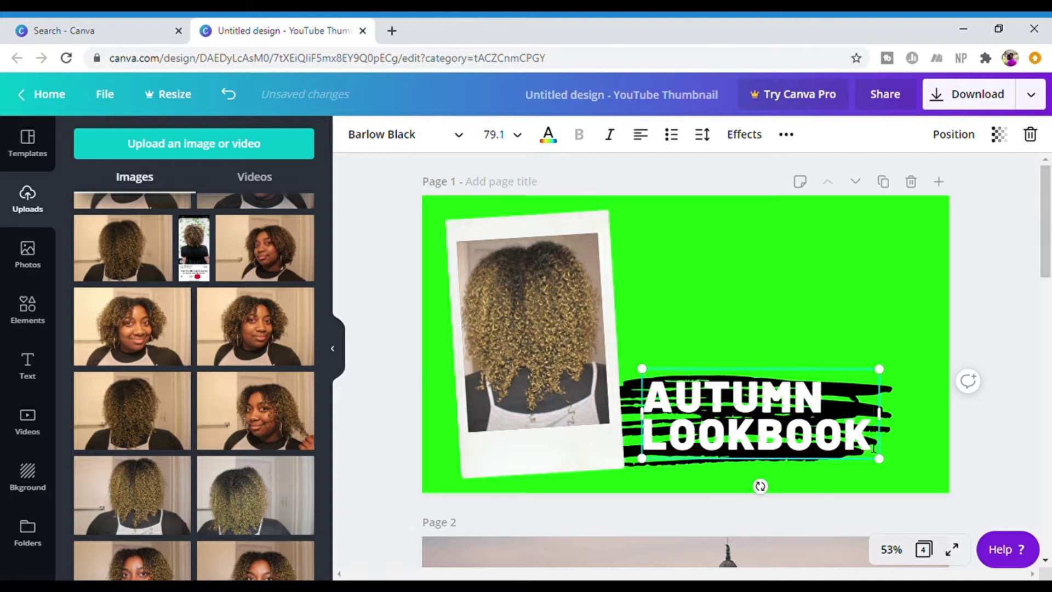
pyautogui.press('BackSpace')
pyautogui.press('BackSpace')
pyautogui.press('BackSpace')
pyautogui.press('BackSpace')
pyautogui.press('BackSpace')
pyautogui.press('BackSpace')
pyautogui.press('BackSpace')
pyautogui.press('BackSpace')
pyautogui.press('BackSpace')
pyautogui.press('BackSpace')
pyautogui.press('BackSpace')
pyautogui.press('BackSpace')
pyautogui.press('BackSpace')
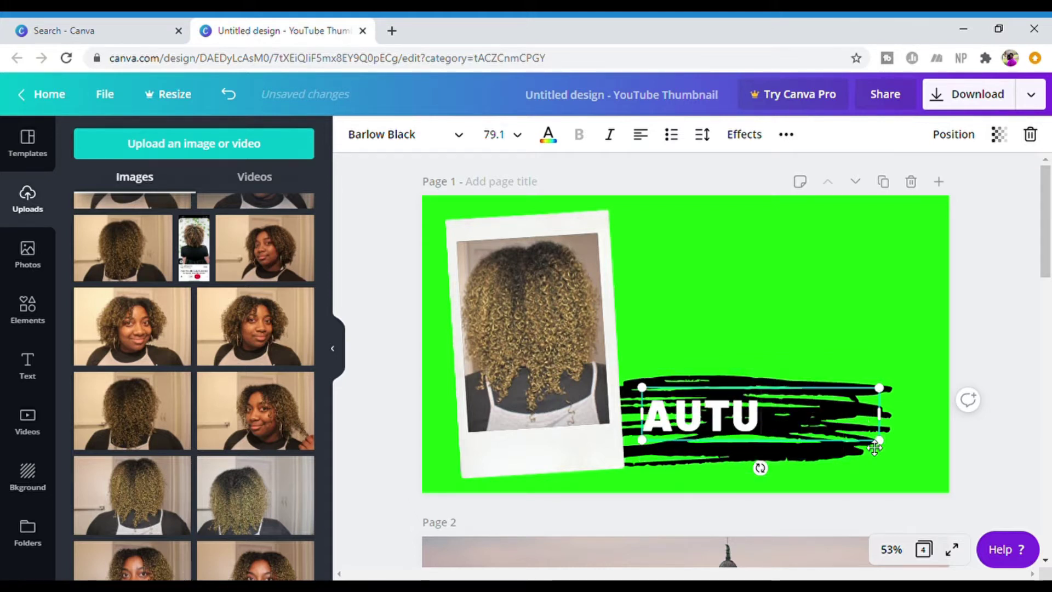
pyautogui.write('NATU')
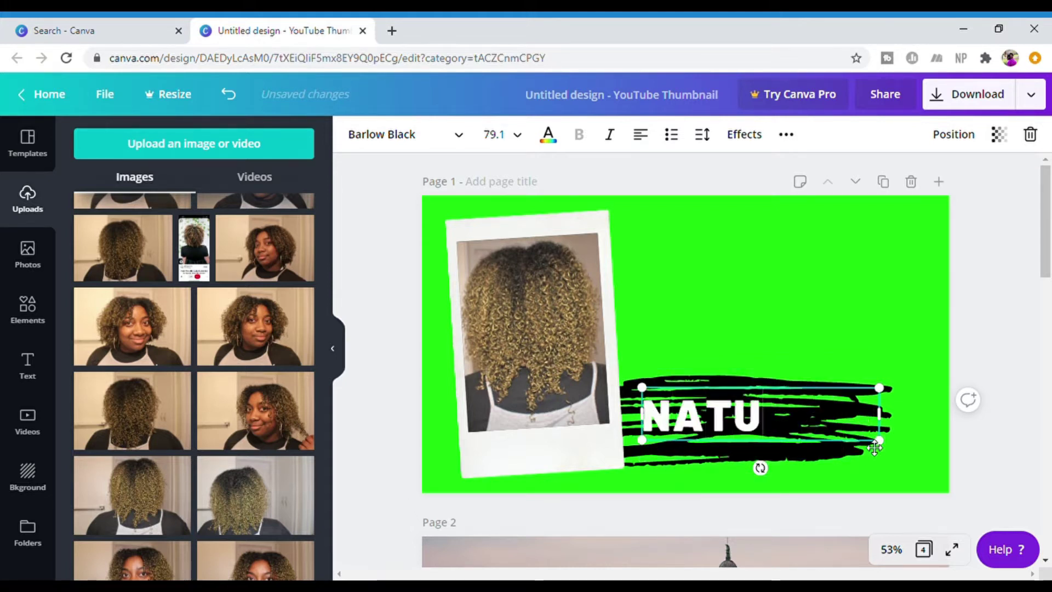
pyautogui.write('RAL HAIR')
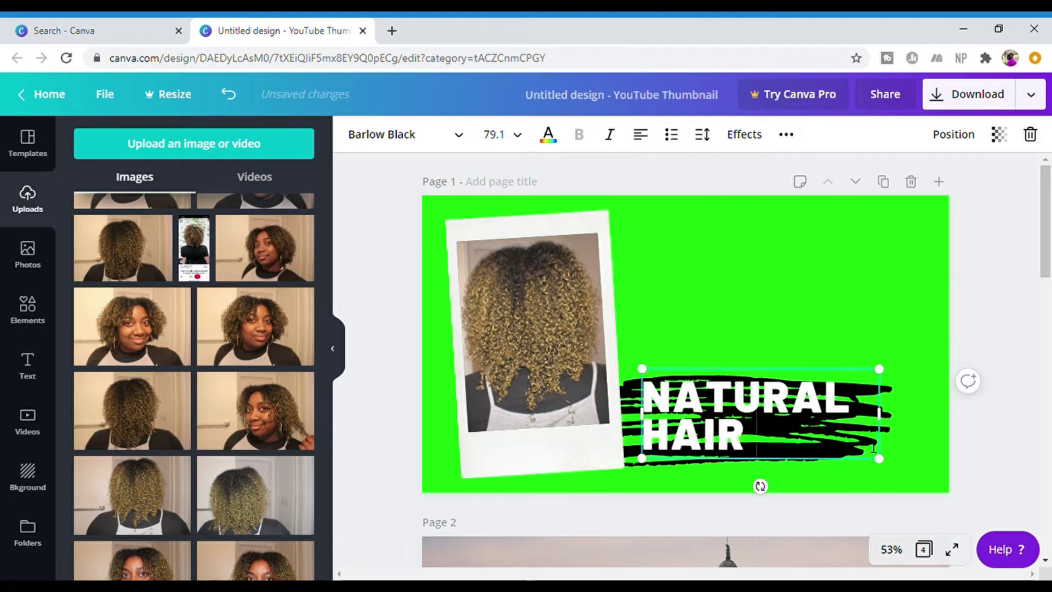
pyautogui.write(' WA')
# Finish the title and turn page 2's Venice background the same bright green
pyautogui.click(803, 290)
pyautogui.scroll(-5, 803, 291)
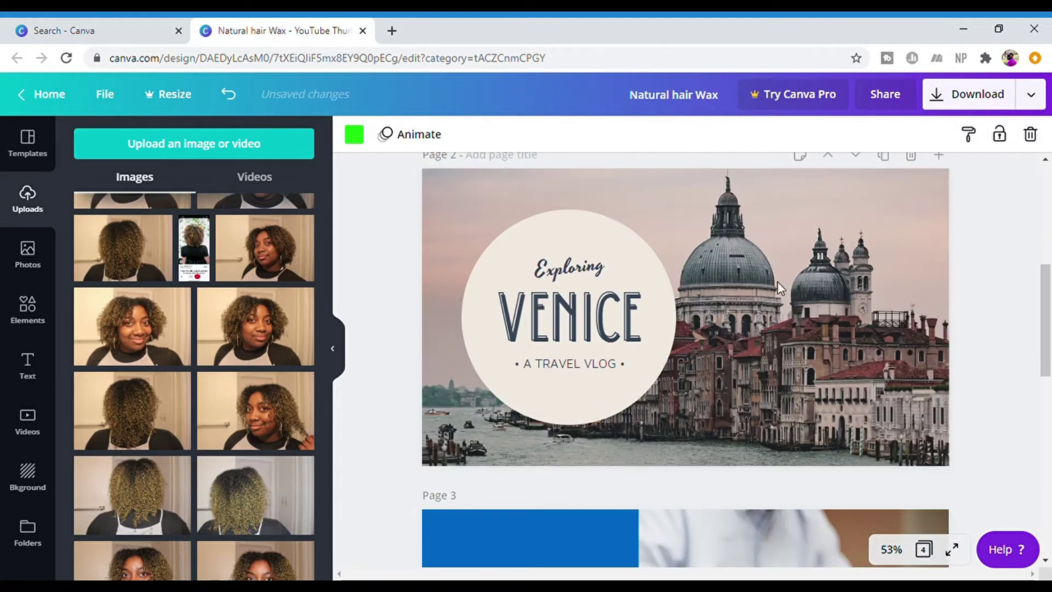
pyautogui.click(780, 288)
pyautogui.click(353, 142)
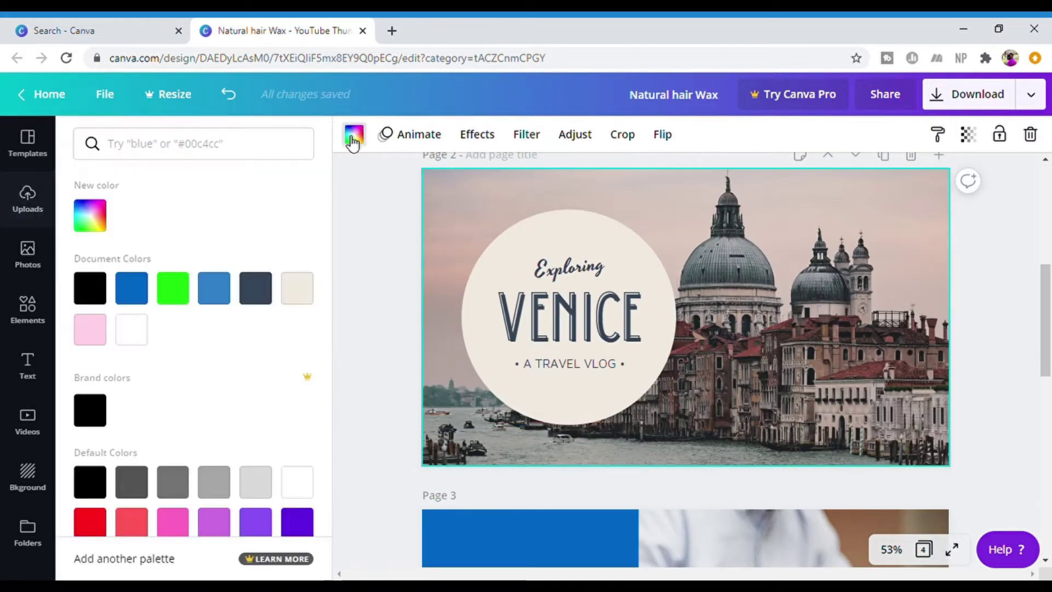
pyautogui.click(175, 290)
pyautogui.click(603, 328)
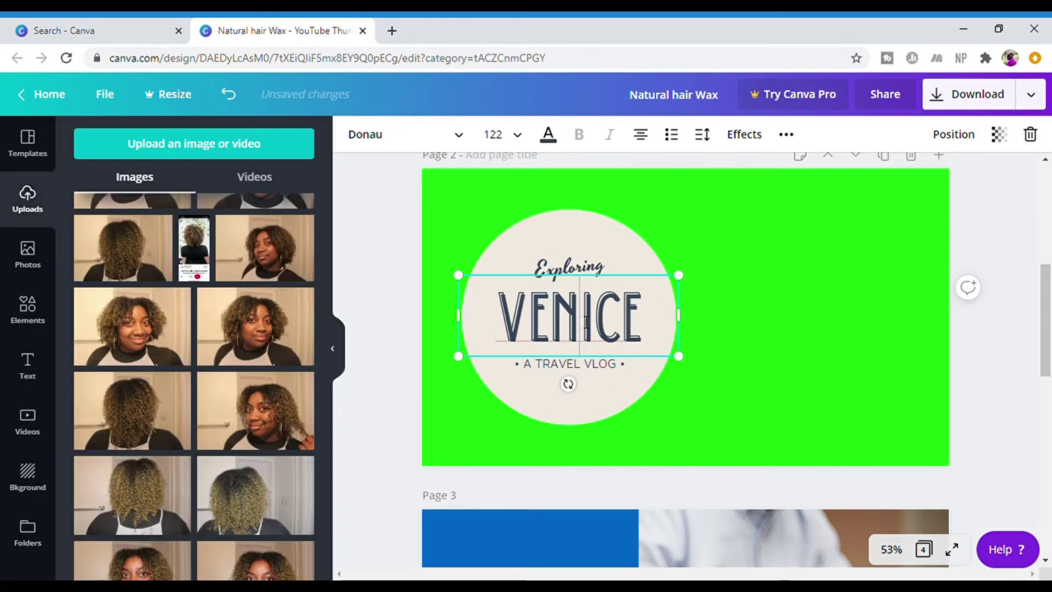
# Make page 4's background green and fill its frames with the smiling portrait and back-of-hair photos
pyautogui.scroll(-5, 769, 383)
pyautogui.scroll(-5, 1020, 367)
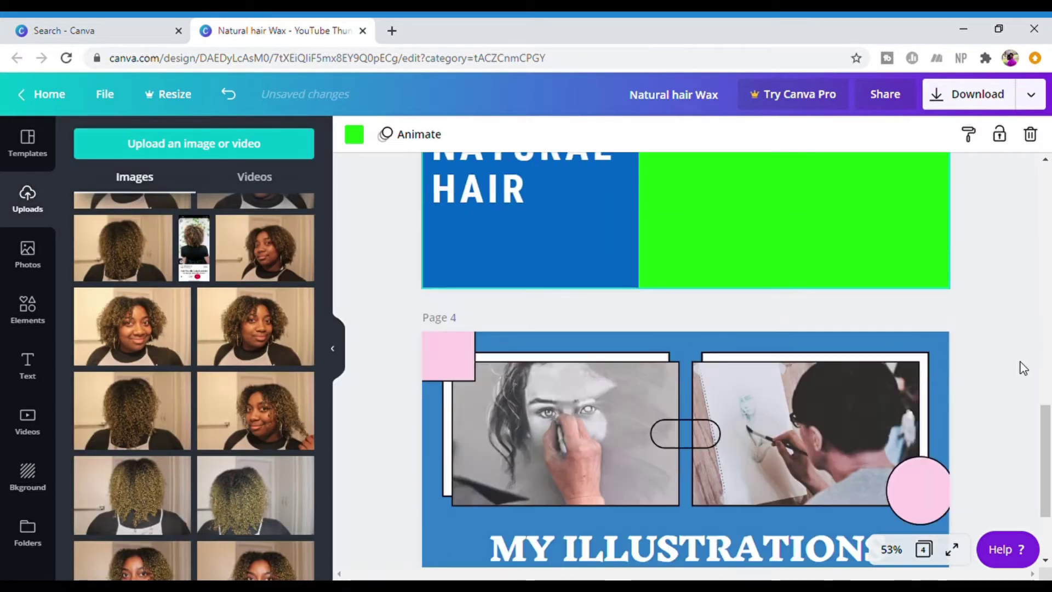
pyautogui.click(726, 295)
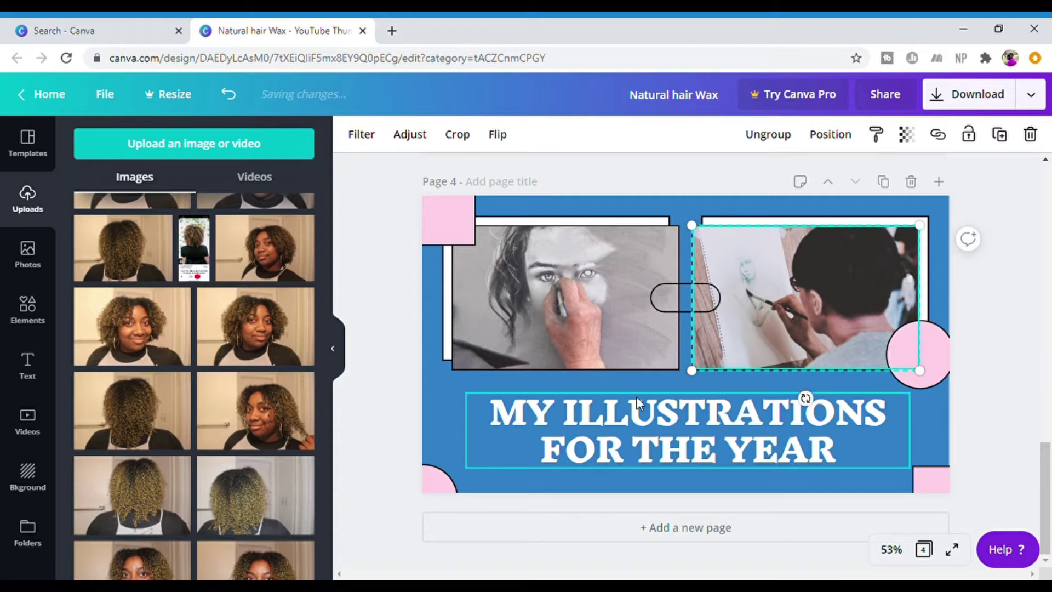
pyautogui.click(399, 327)
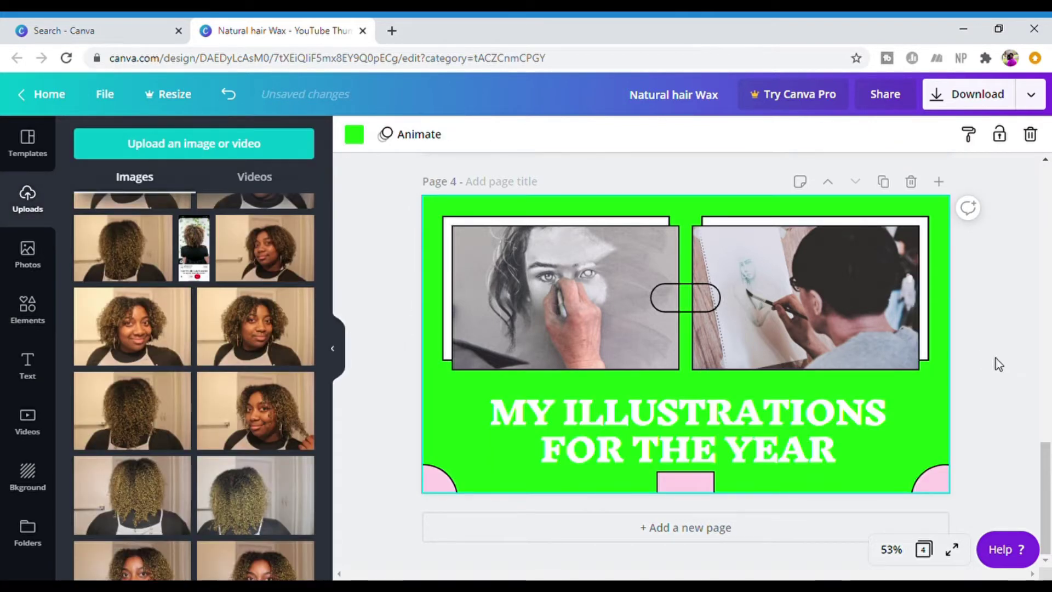
pyautogui.click(998, 365)
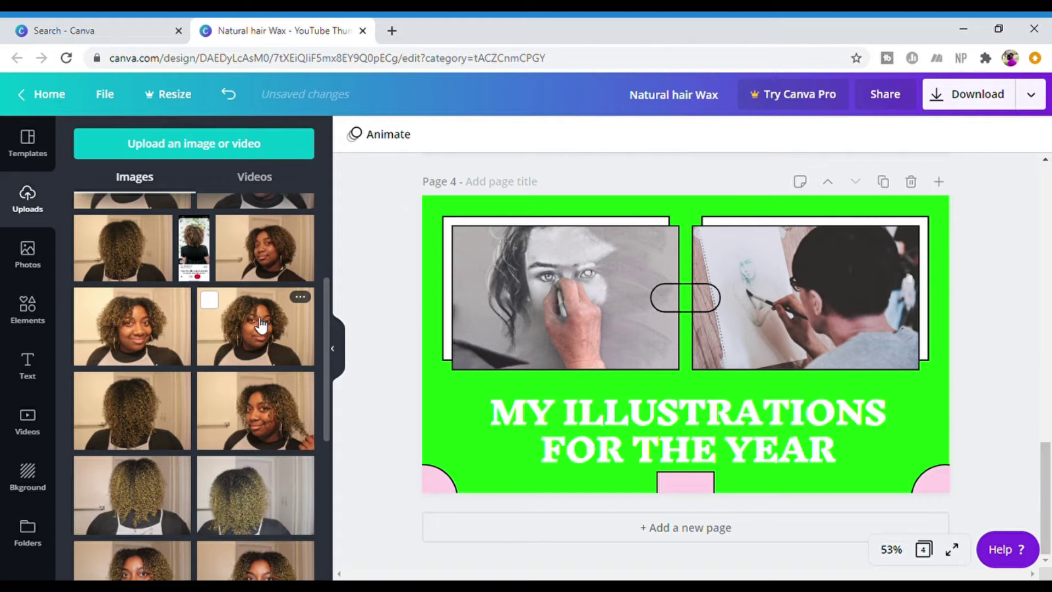
pyautogui.moveTo(261, 329)
pyautogui.mouseDown()
pyautogui.moveTo(369, 376)
pyautogui.moveTo(553, 306)
pyautogui.mouseUp()
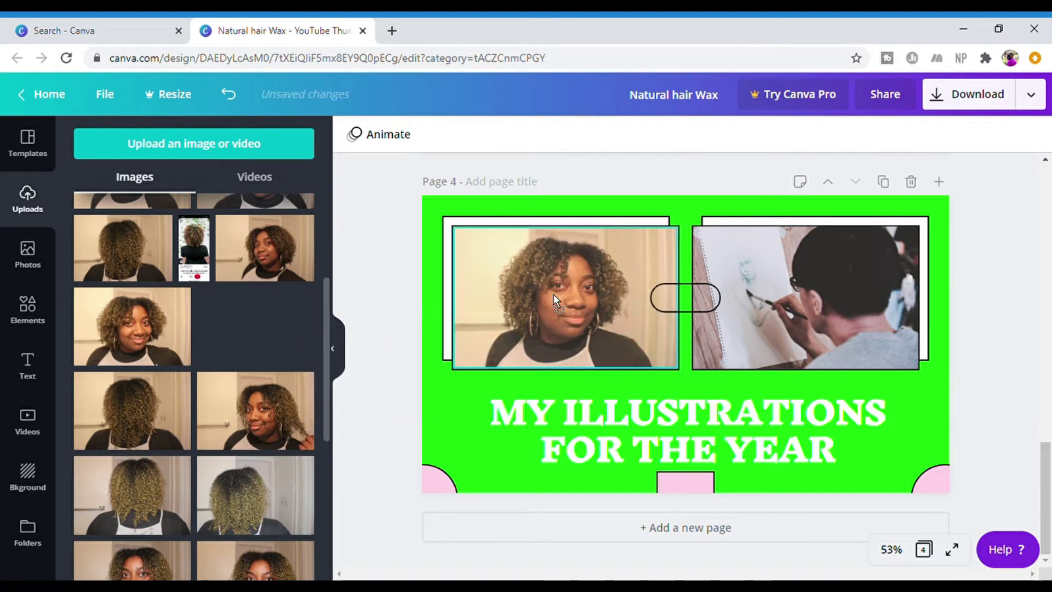
pyautogui.moveTo(139, 517)
pyautogui.mouseDown()
pyautogui.moveTo(563, 376)
pyautogui.moveTo(822, 306)
pyautogui.mouseUp()
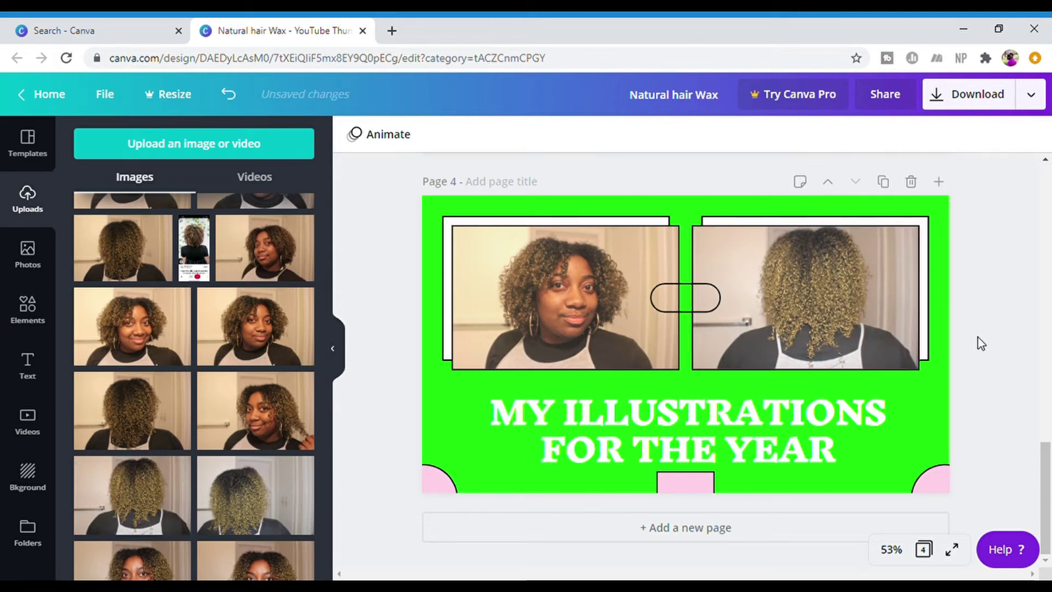
pyautogui.scroll(10, 1008, 347)
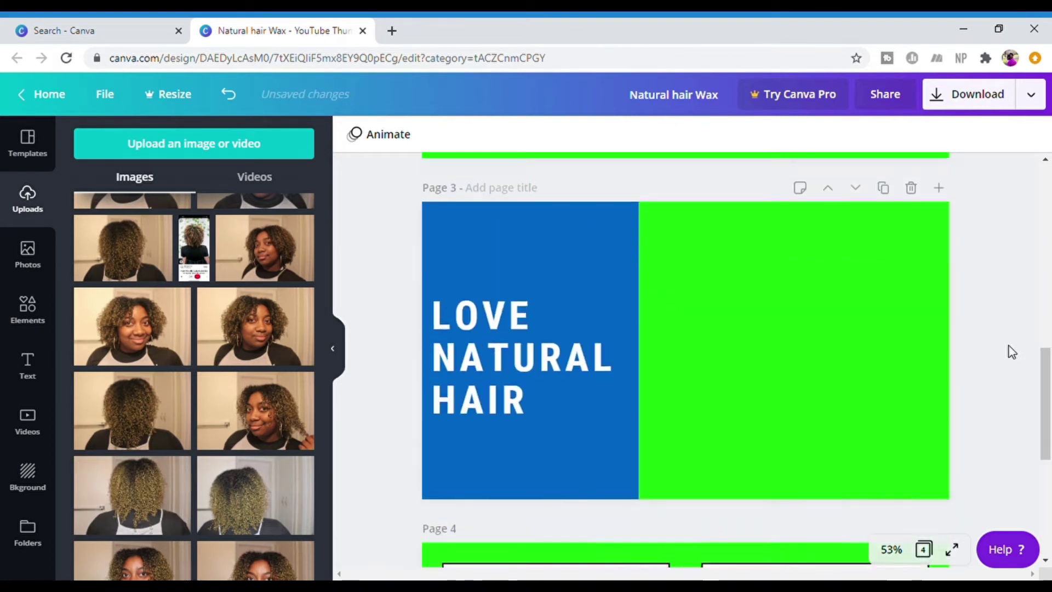
# Download all four pages of the design as PNG images via Share > Download
pyautogui.scroll(5, 1008, 346)
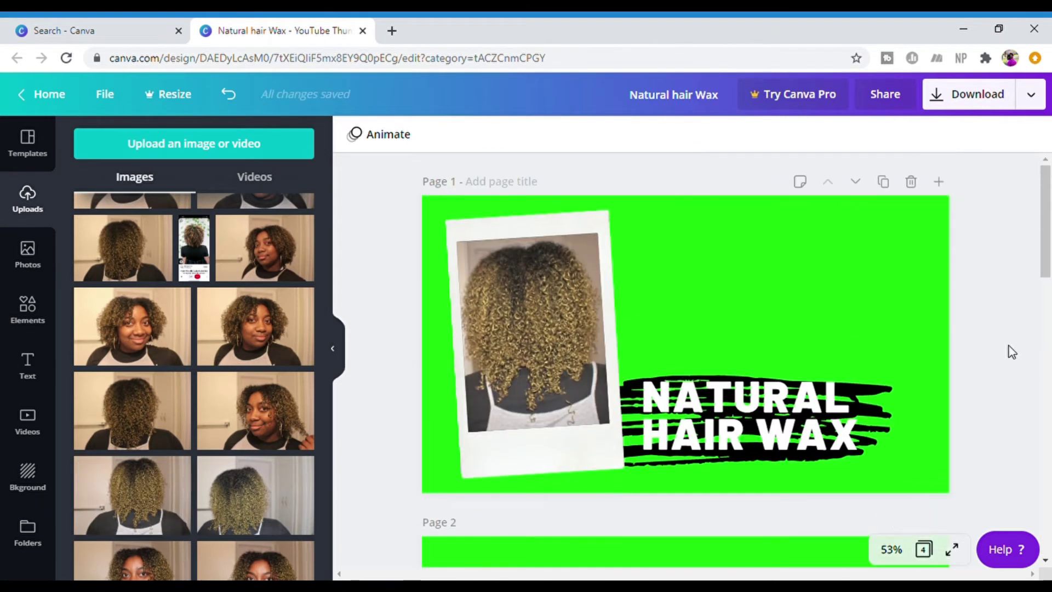
pyautogui.click(780, 278)
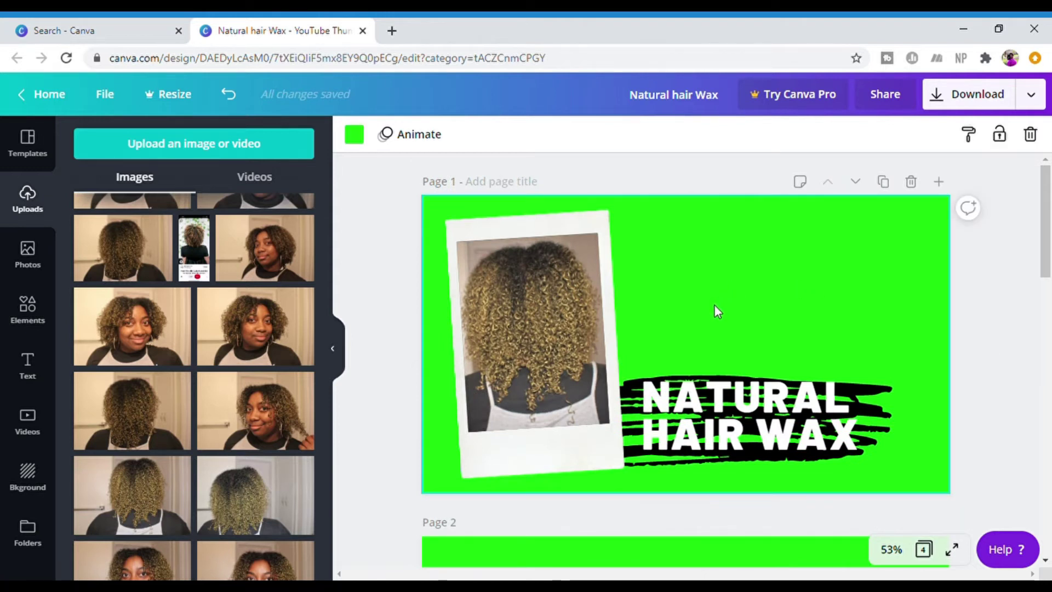
pyautogui.click(1030, 94)
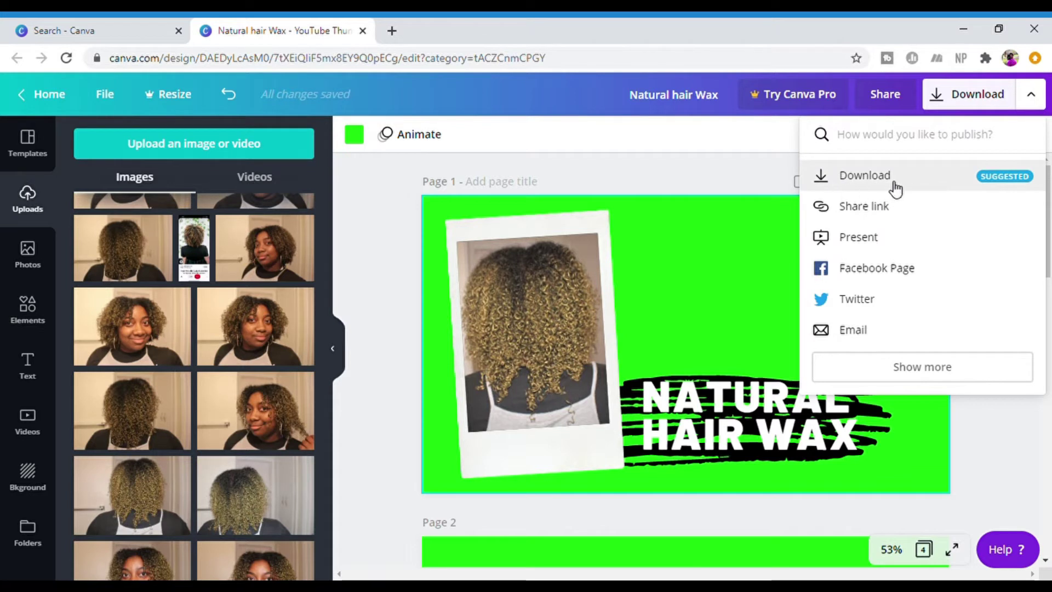
pyautogui.click(895, 186)
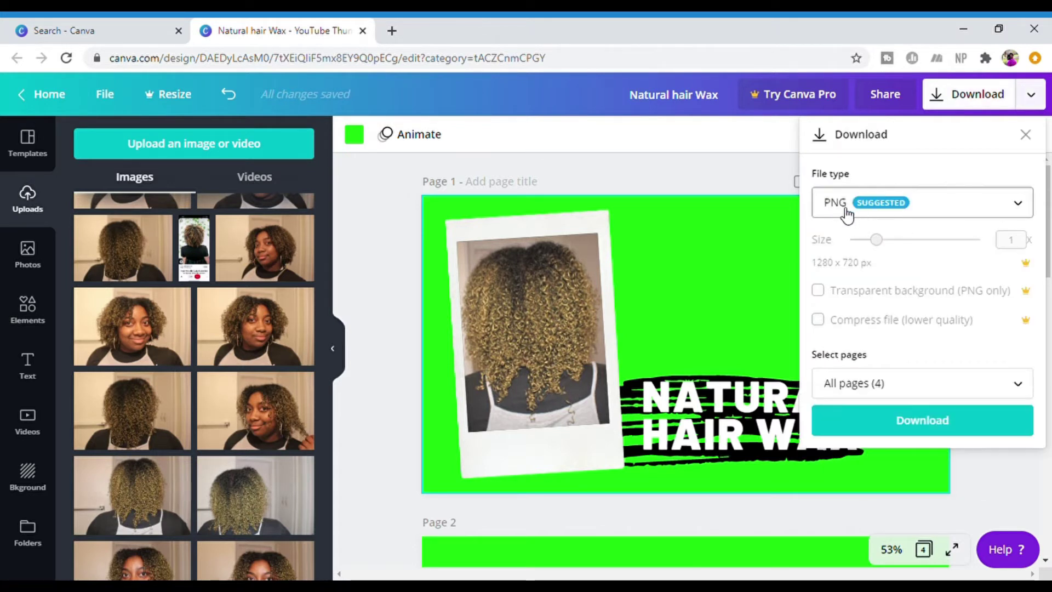
pyautogui.click(878, 390)
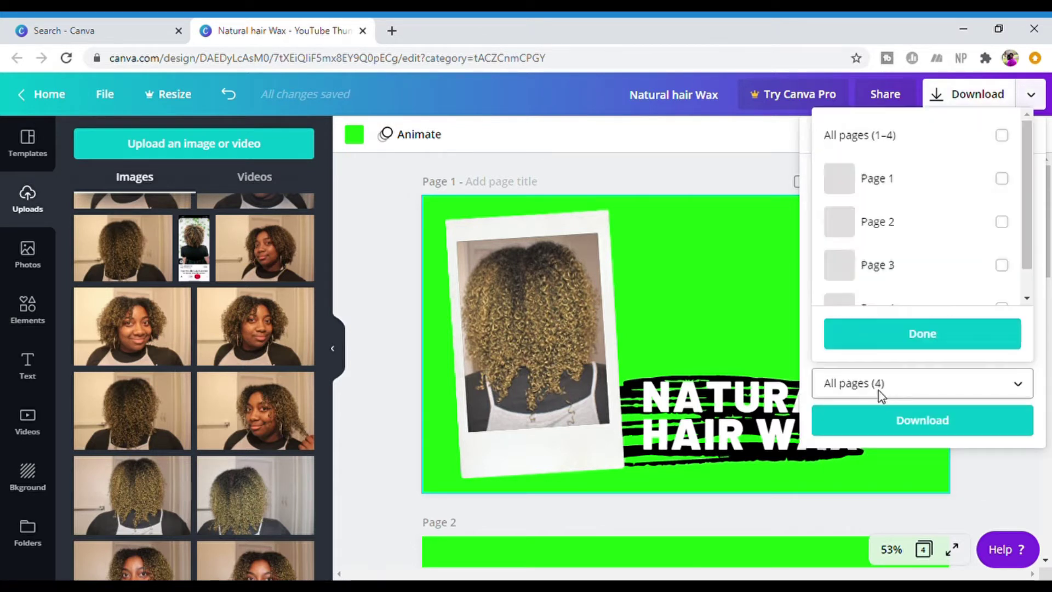
pyautogui.click(924, 334)
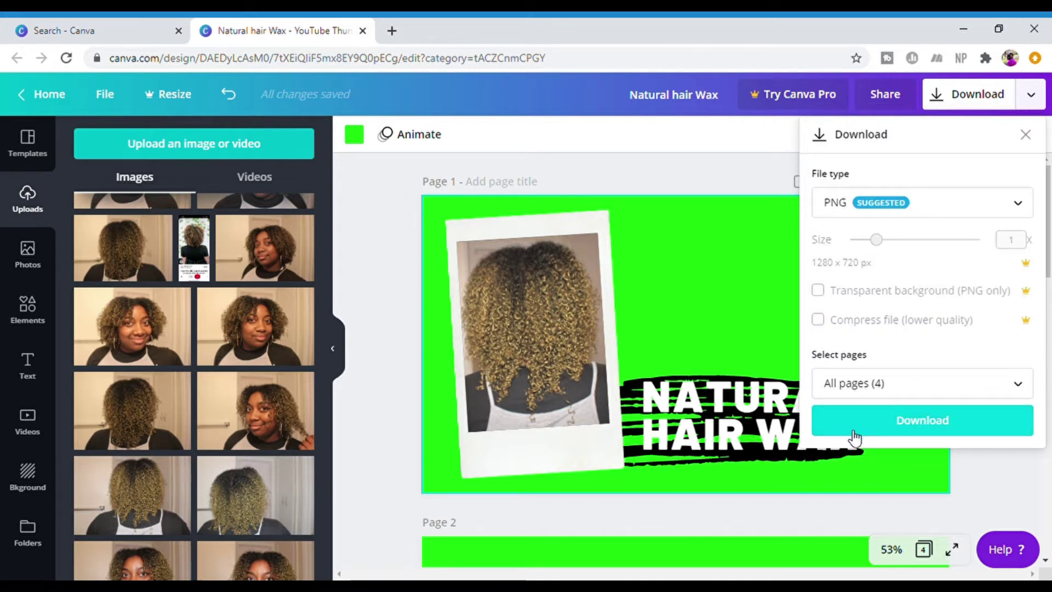
pyautogui.click(853, 432)
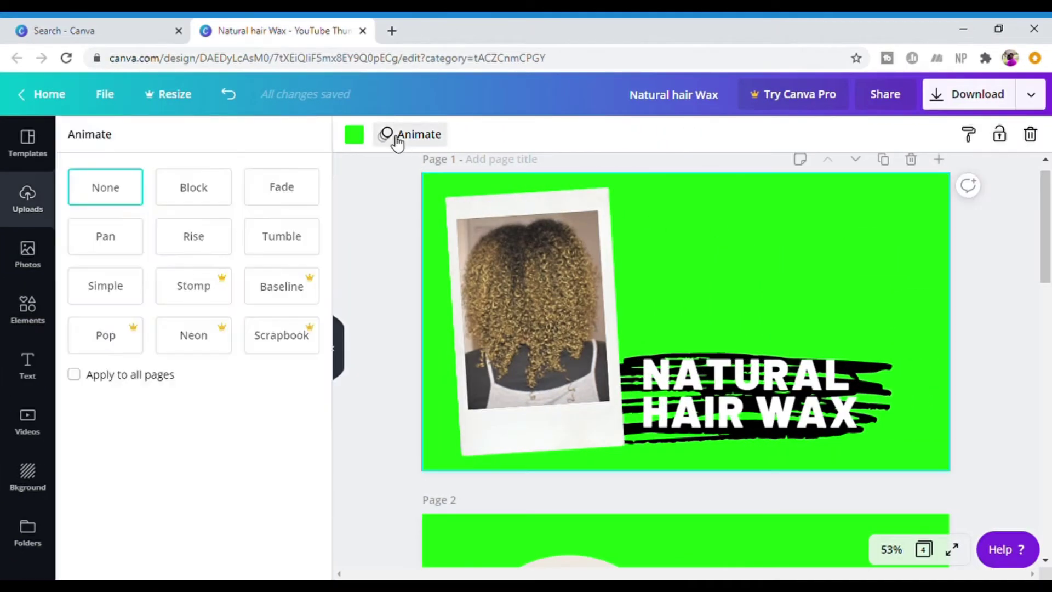
# Preview the Block, Rise, Fade and Pan animations, then give pages 1 and 2 Tumble
pyautogui.click(192, 192)
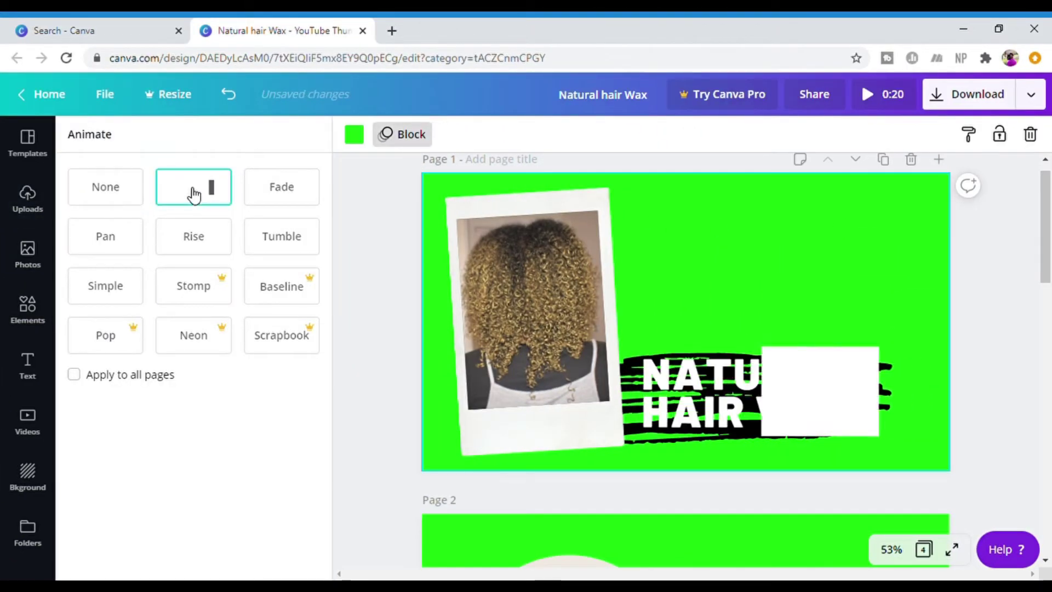
pyautogui.click(212, 248)
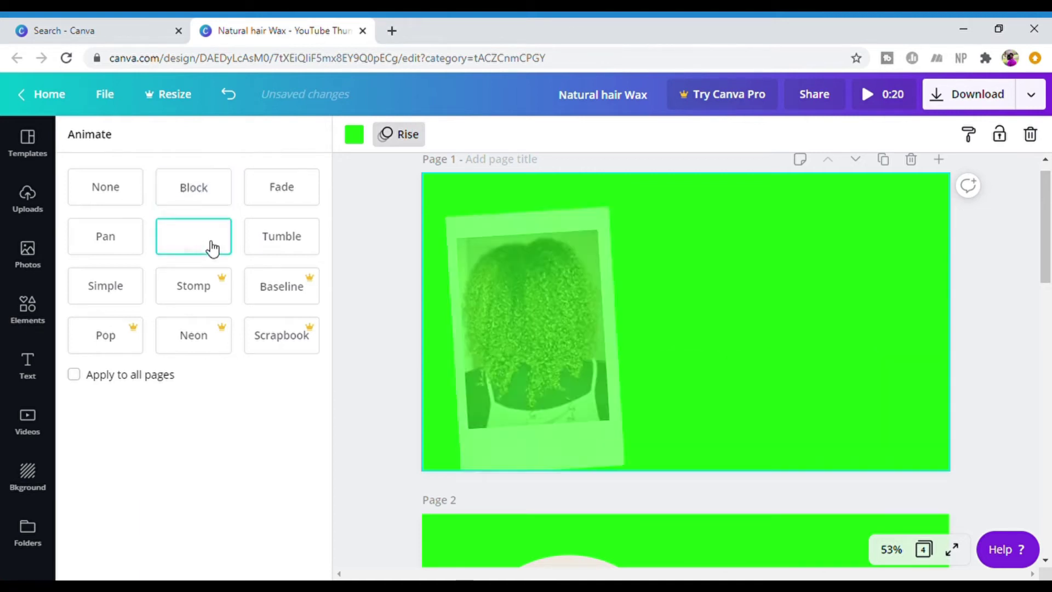
pyautogui.click(305, 193)
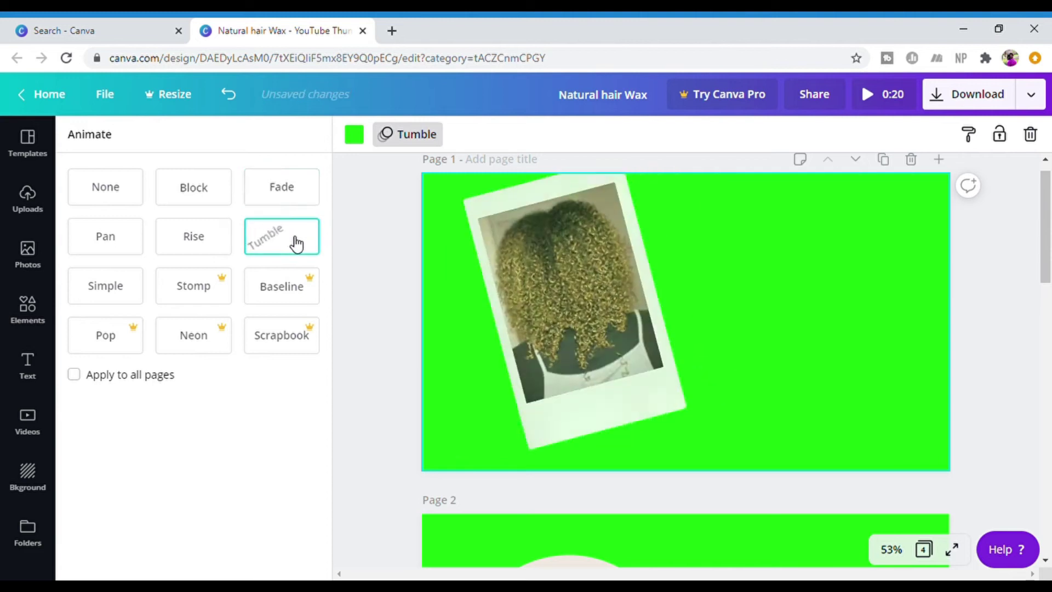
pyautogui.click(112, 249)
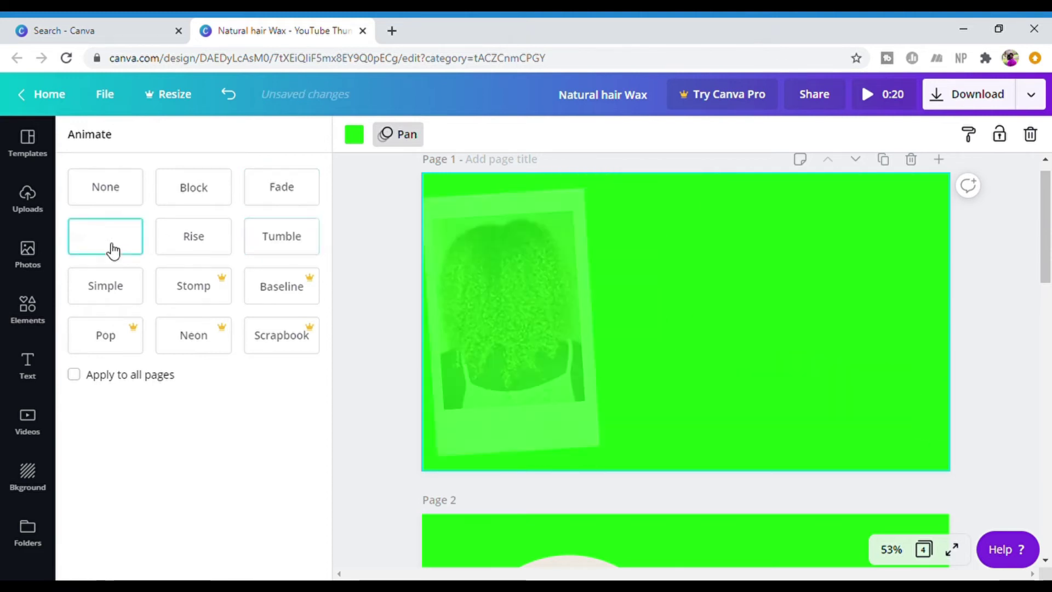
pyautogui.click(294, 237)
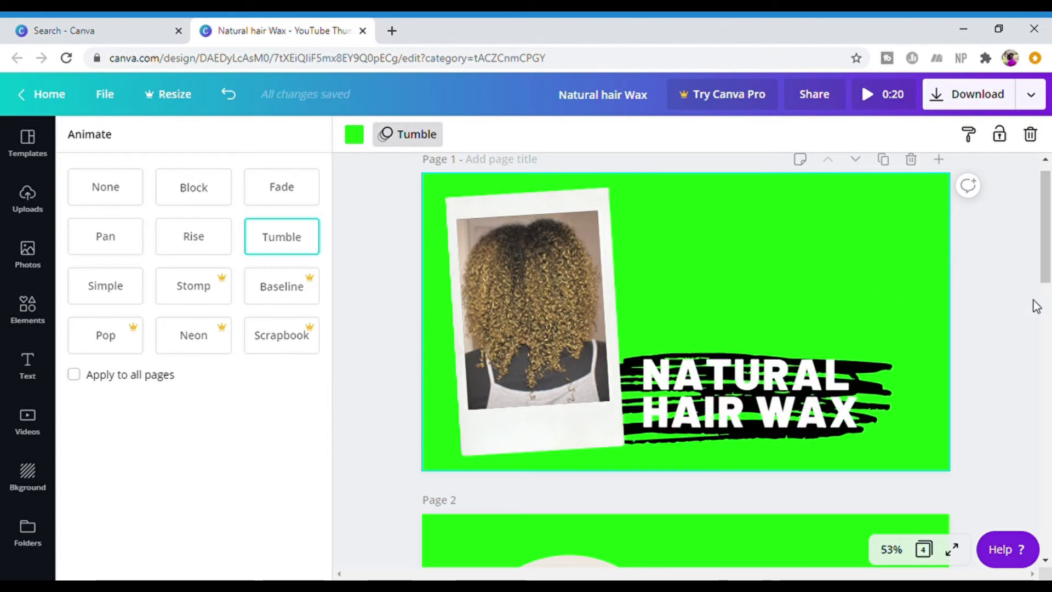
pyautogui.click(281, 239)
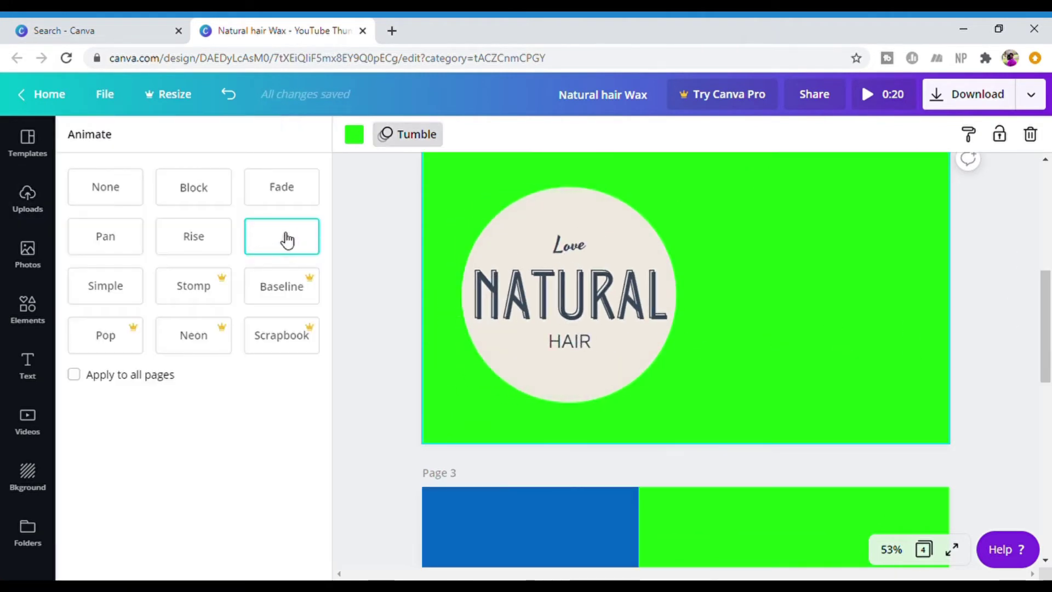
# Apply Tumble to page 3 as well and set up an MP4 Video download
pyautogui.scroll(-5, 986, 307)
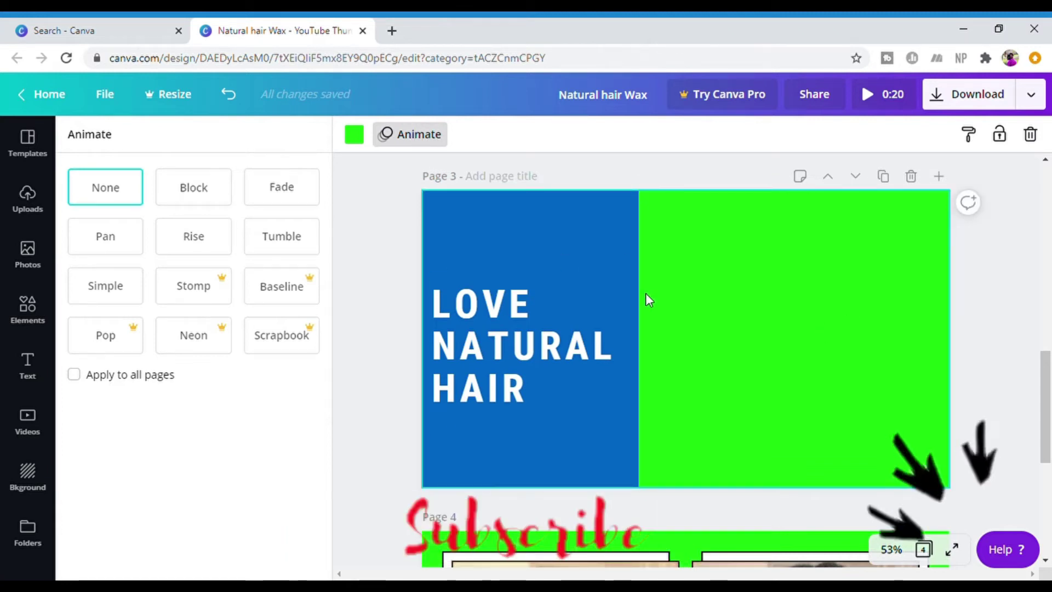
pyautogui.click(403, 134)
pyautogui.click(404, 134)
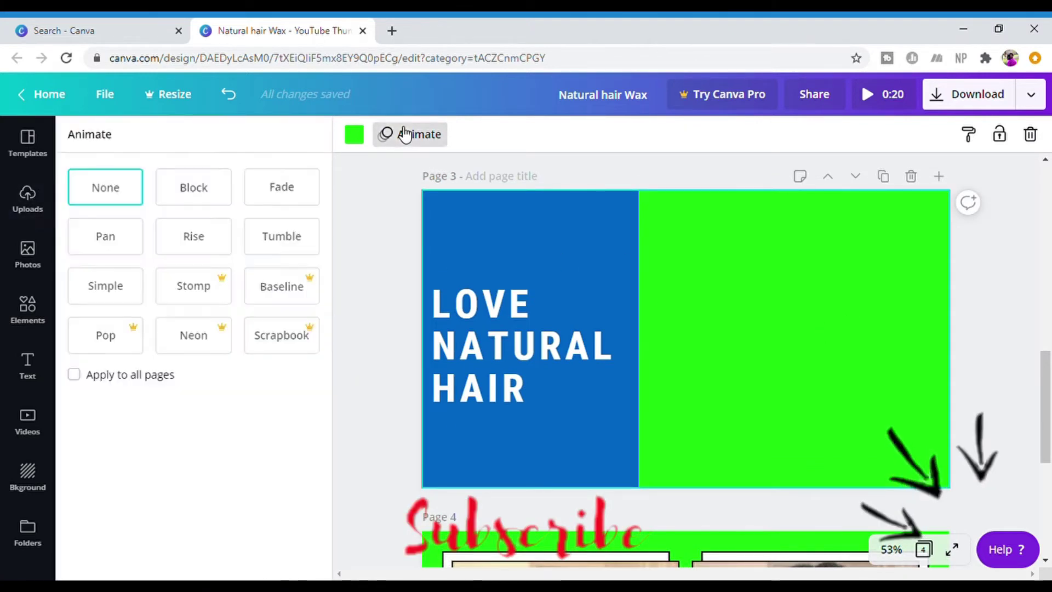
pyautogui.click(271, 239)
pyautogui.scroll(-5, 991, 343)
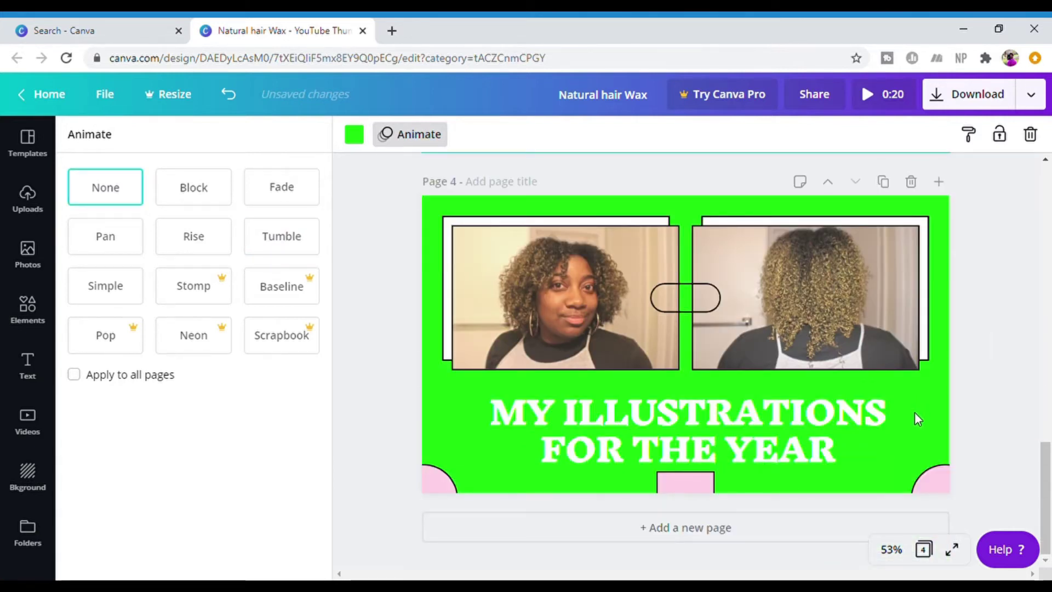
pyautogui.click(634, 436)
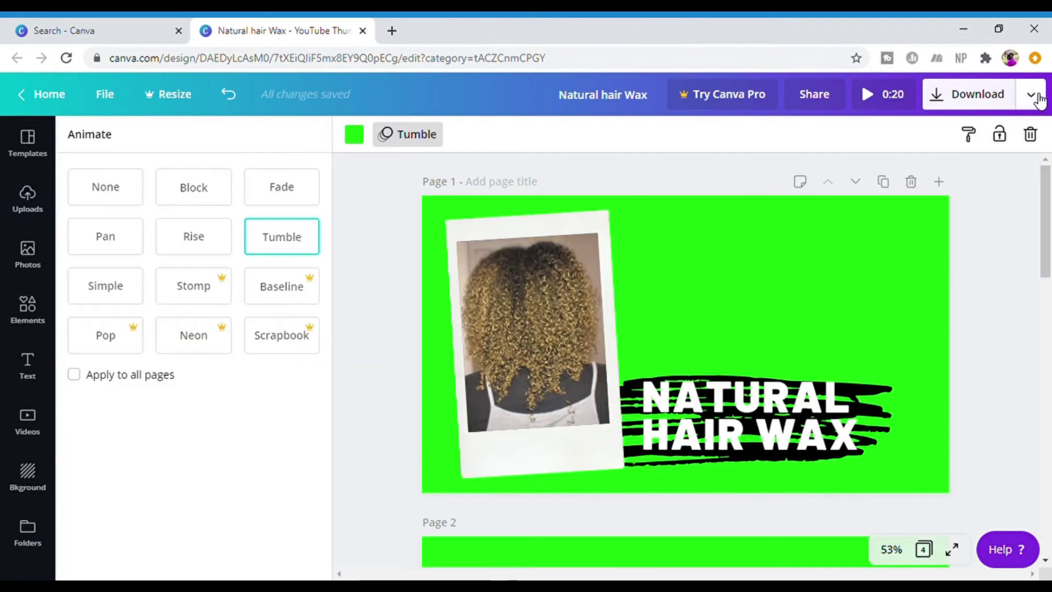
pyautogui.click(985, 94)
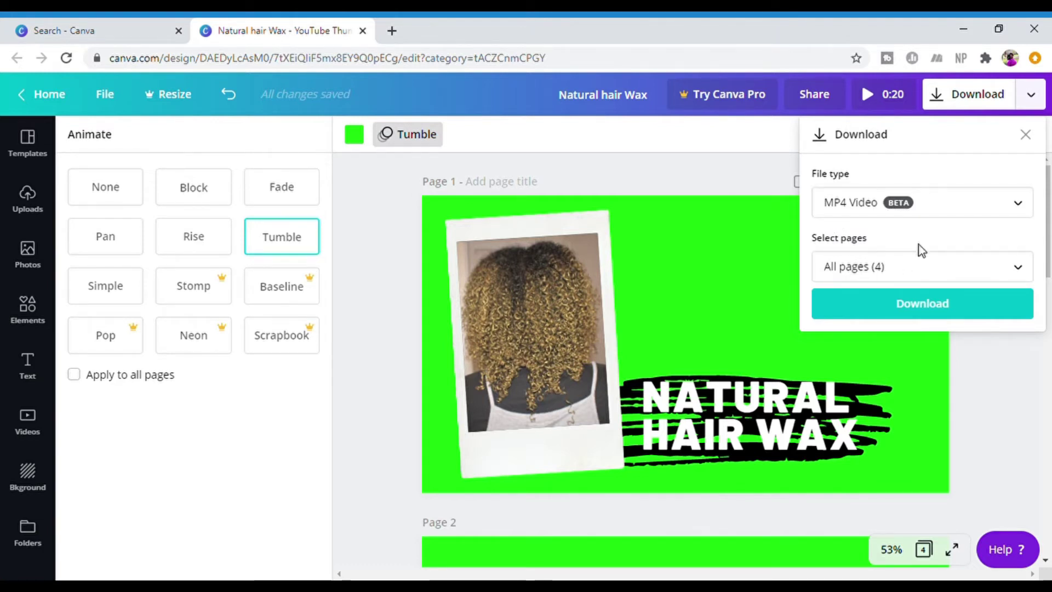
# Download the design as Natural hair Wax.mp4 and open the downloaded video
pyautogui.click(923, 304)
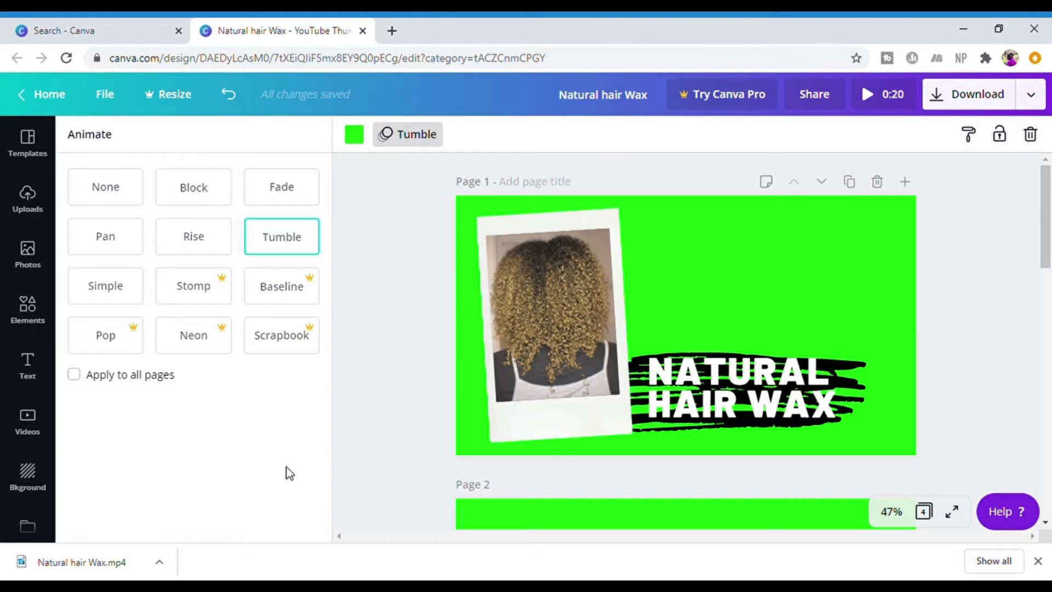
pyautogui.click(66, 570)
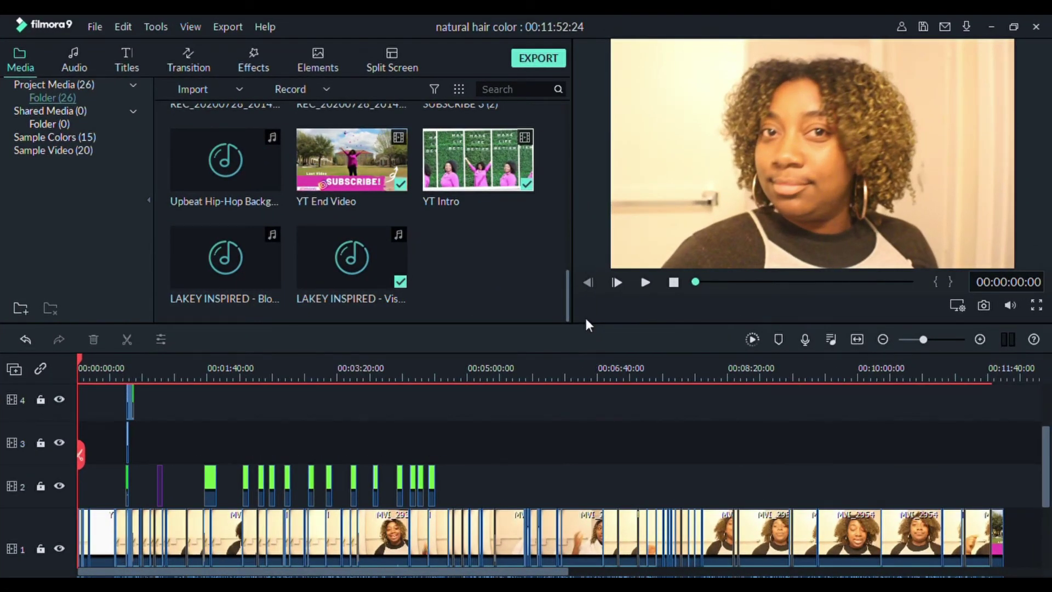
# Import the Natural hair Wax clip and place it on track 2 near 00:04:43
pyautogui.doubleClick(507, 281)
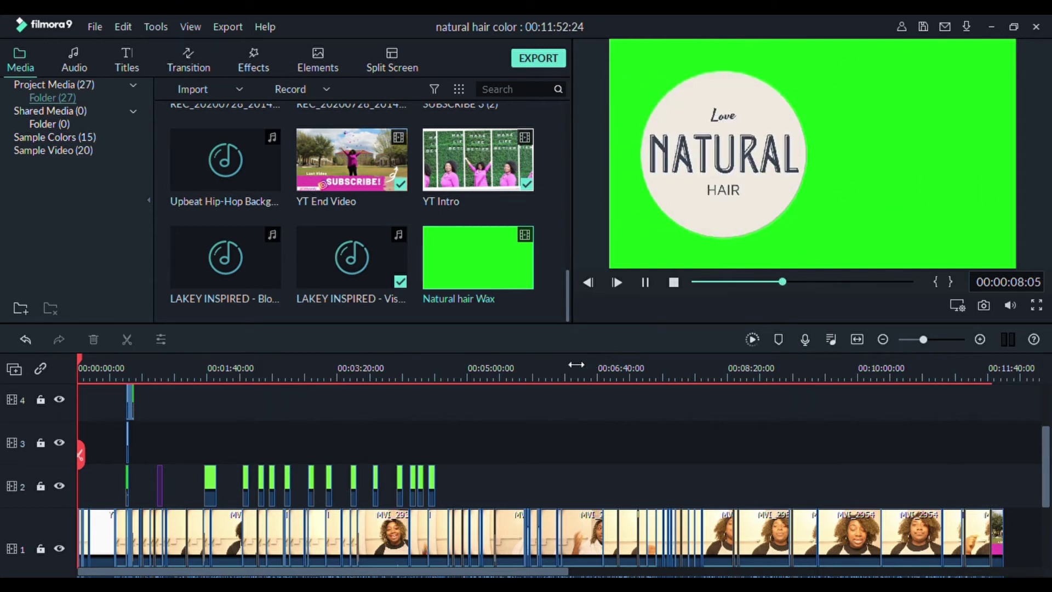
pyautogui.moveTo(496, 264); pyautogui.dragTo(458, 497)
pyautogui.click(447, 376)
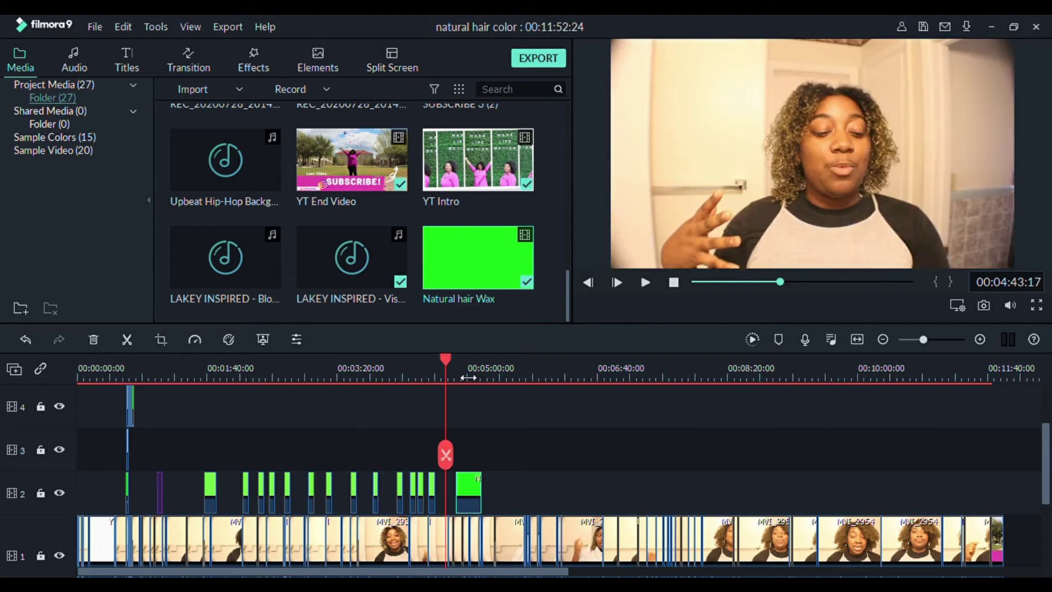
# Play the inserted green-screen clip over the talking-head footage, then pause
pyautogui.moveTo(448, 360); pyautogui.dragTo(457, 363)
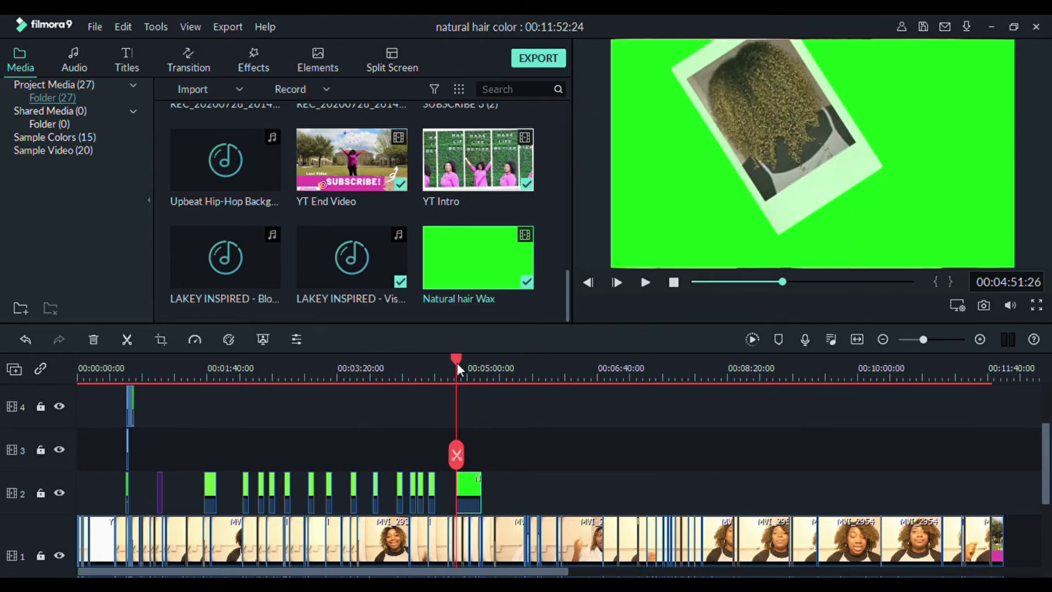
pyautogui.click(647, 281)
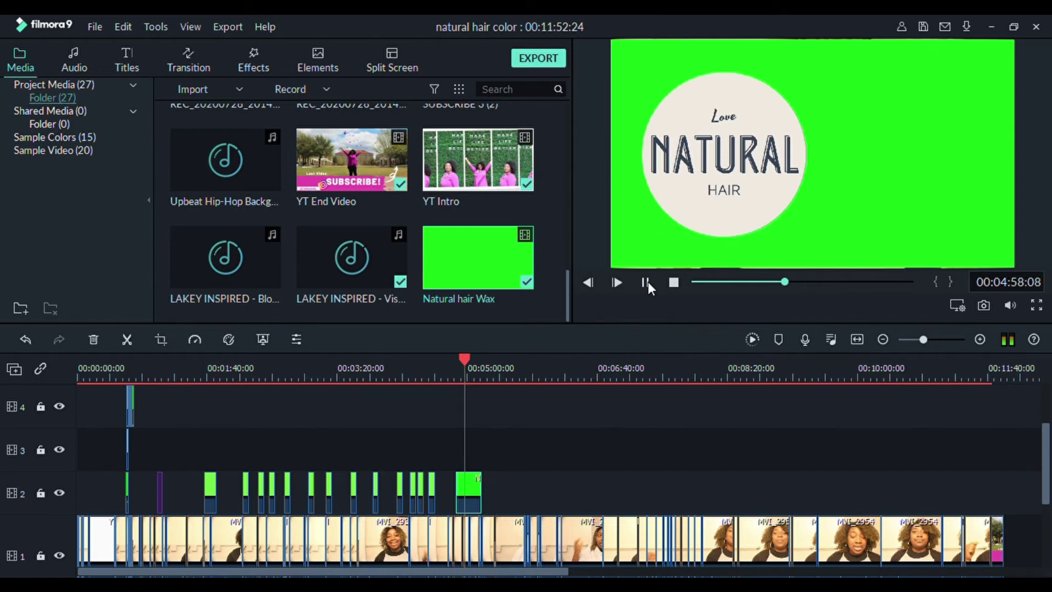
pyautogui.click(648, 282)
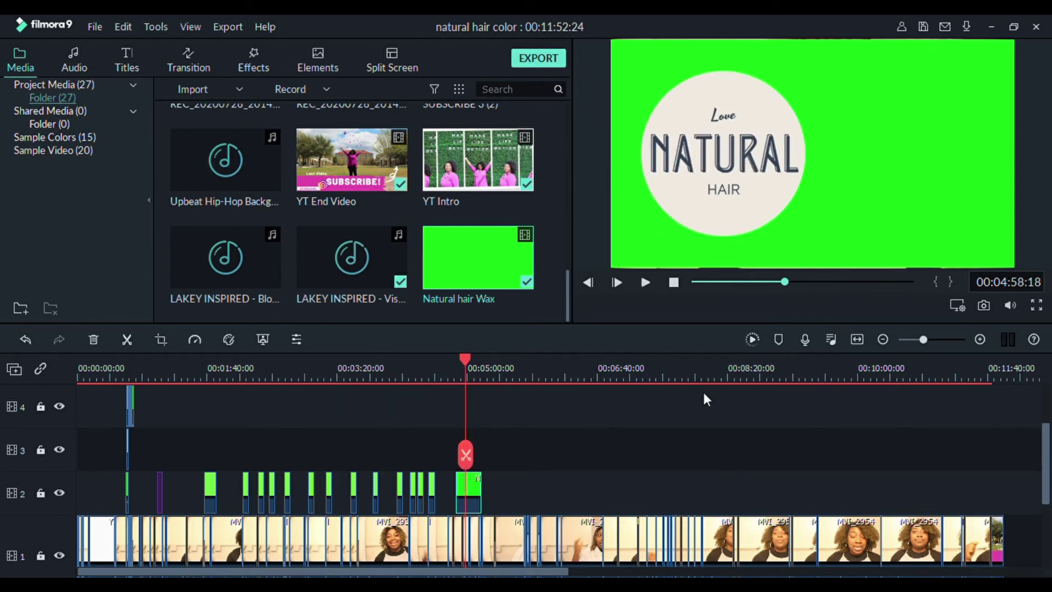
# Enable Chroma Key on the Natural hair Wax clip and sample its green background as the key colour
pyautogui.doubleClick(475, 488)
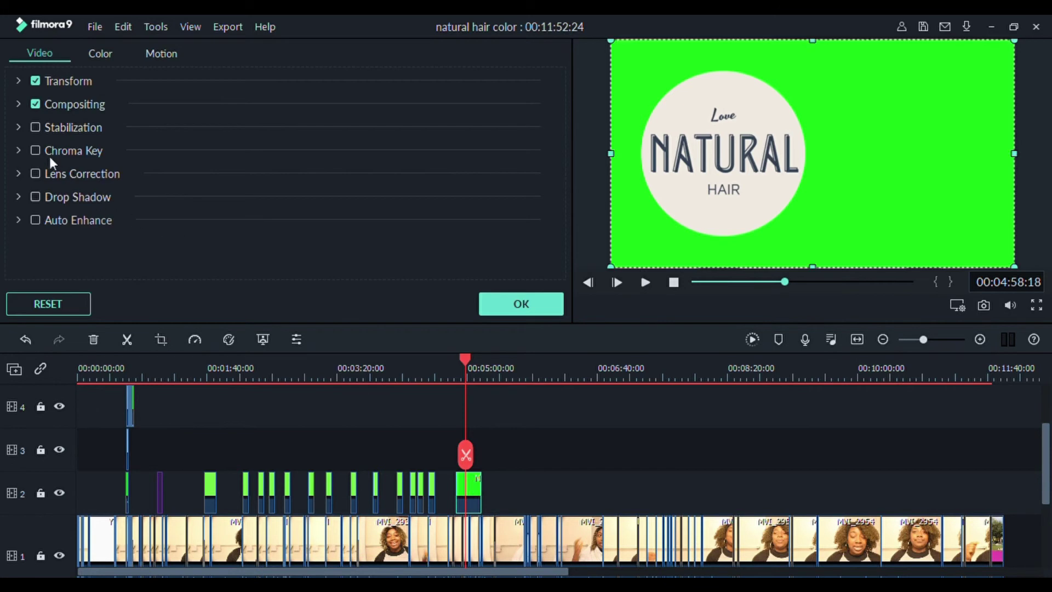
pyautogui.click(35, 151)
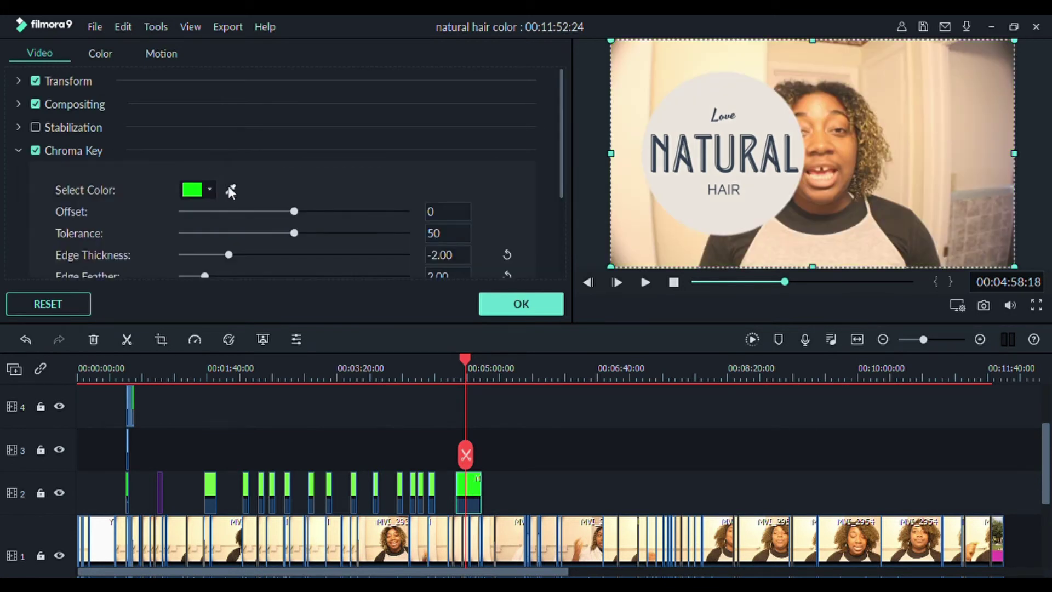
pyautogui.click(242, 203)
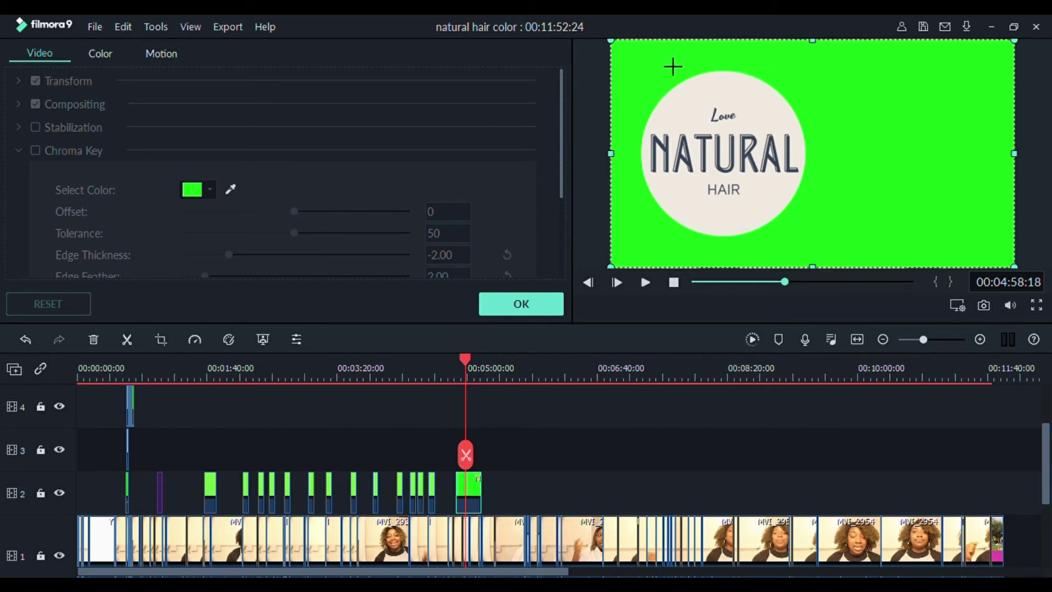
pyautogui.click(651, 68)
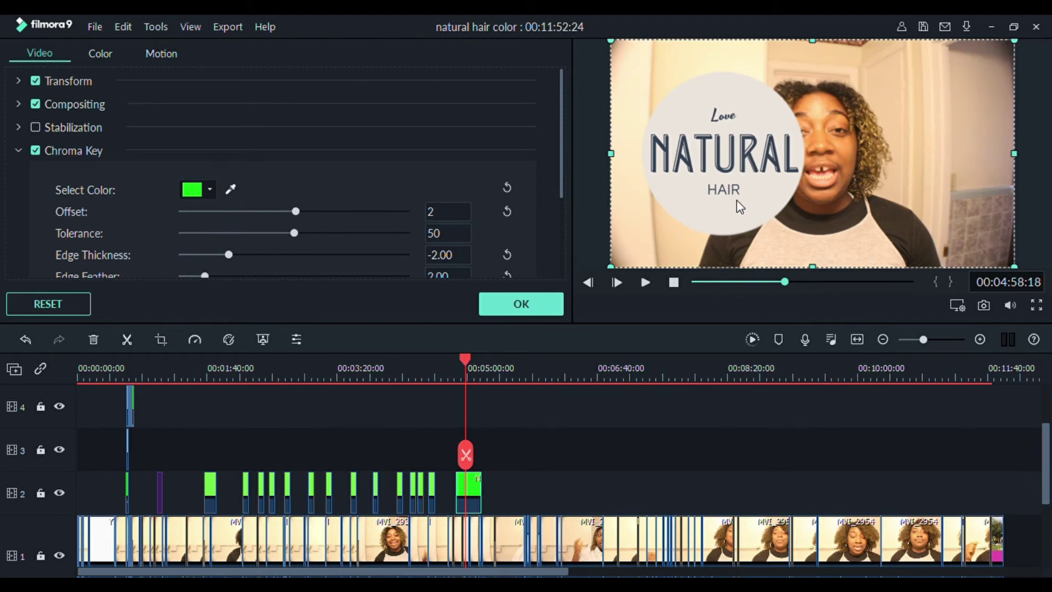
# Confirm the chroma key, then play from just before the graphic to check the keyed overlay
pyautogui.click(517, 306)
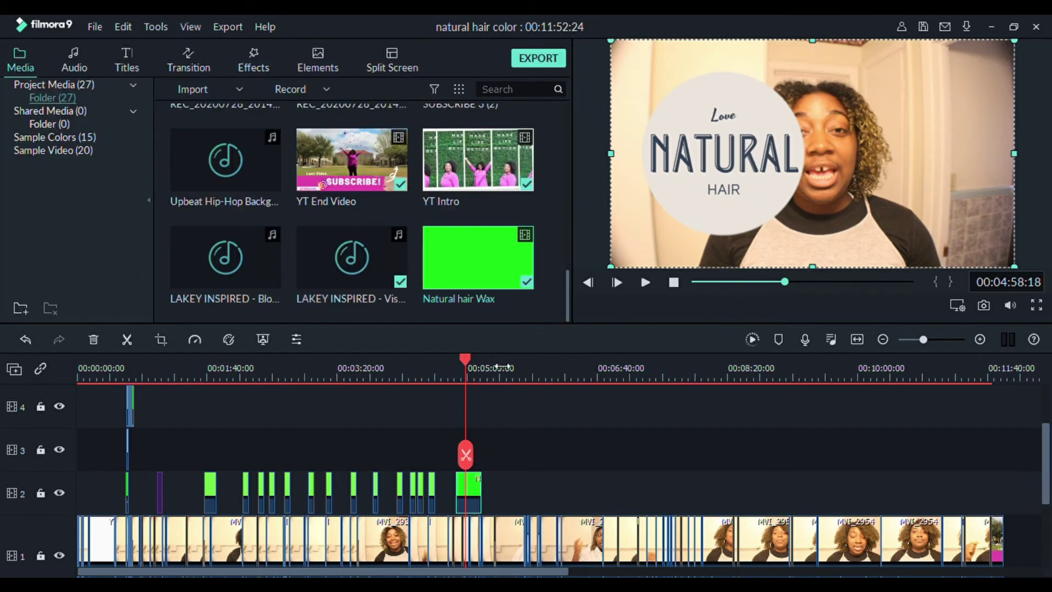
pyautogui.click(454, 363)
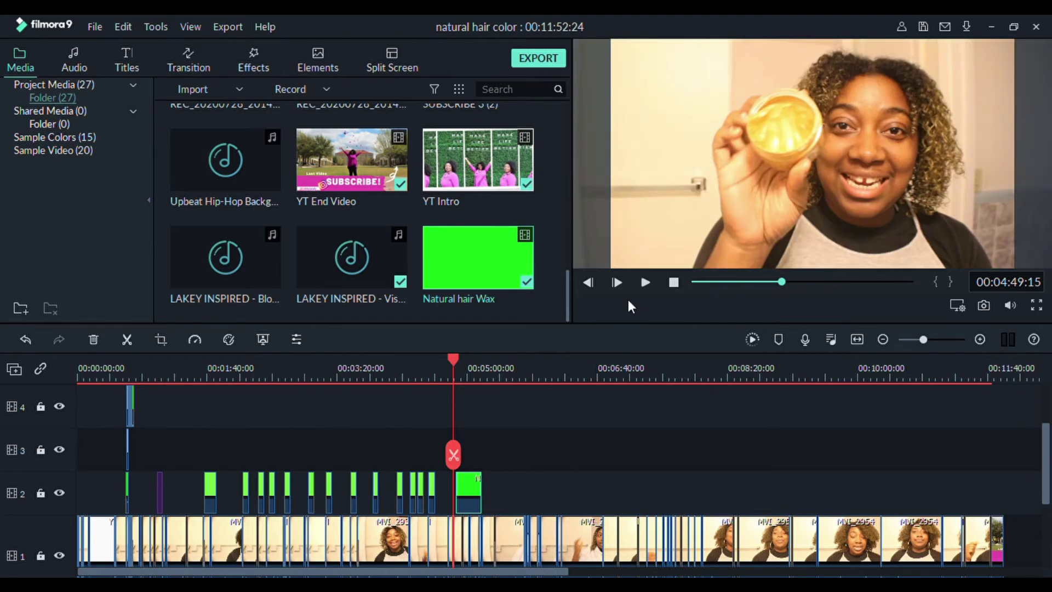
pyautogui.click(645, 282)
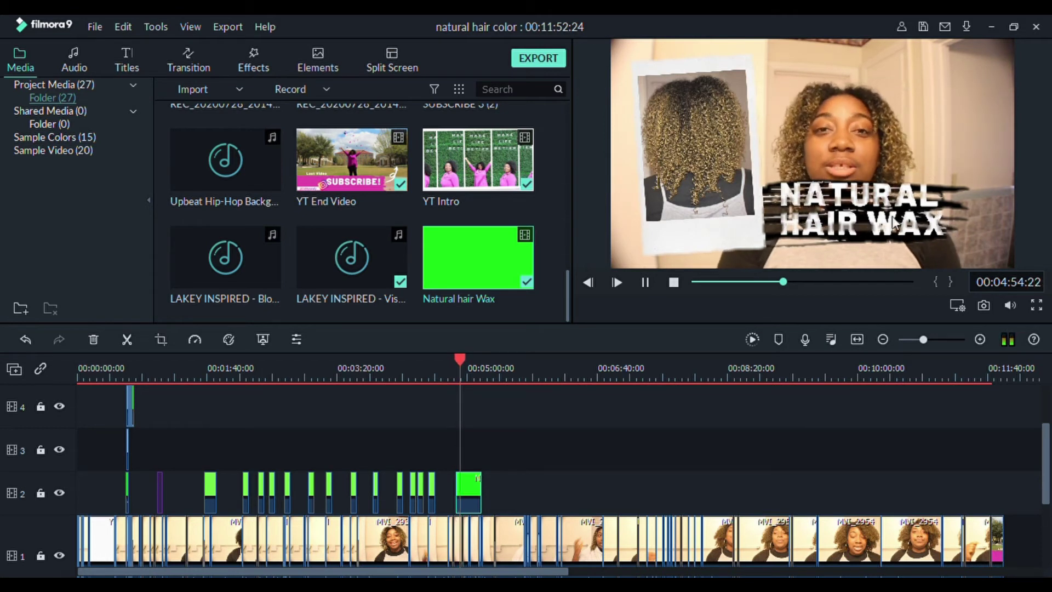
pyautogui.click(644, 282)
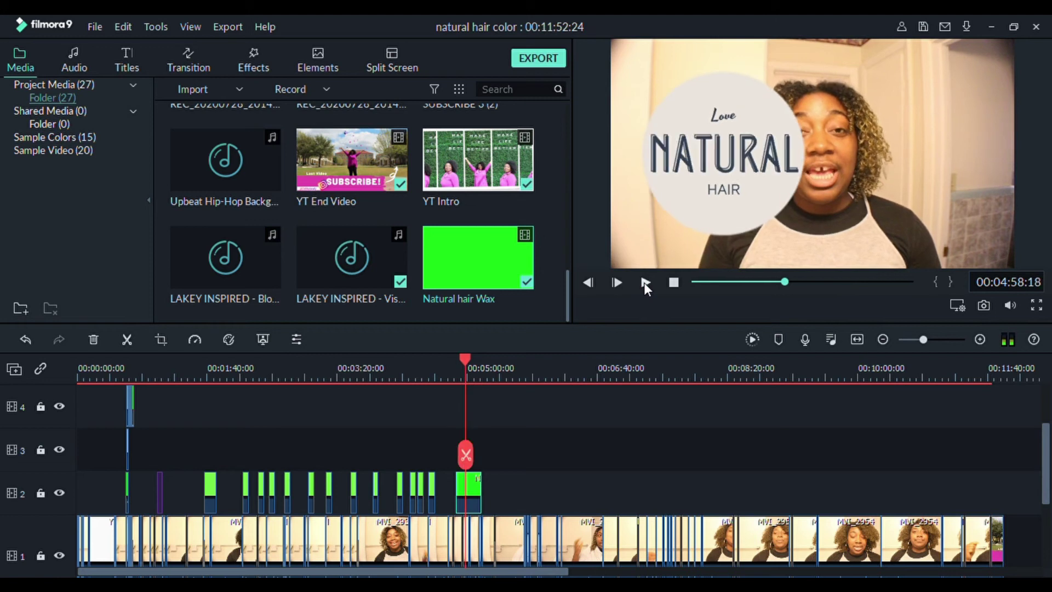
# Shrink the circle graphic, move it up and left, and replay to review it
pyautogui.click(978, 55)
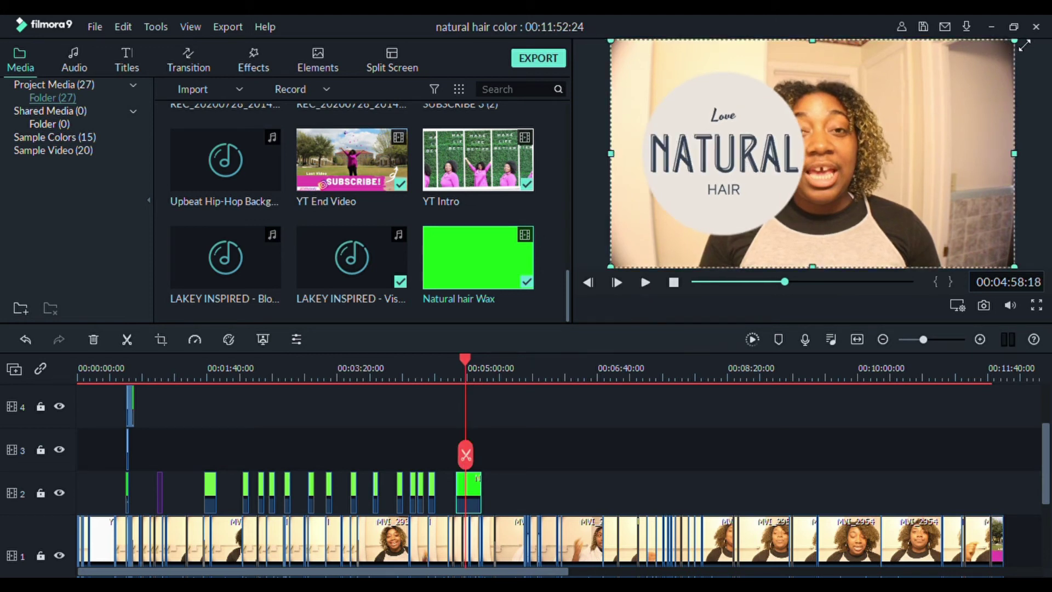
pyautogui.moveTo(1024, 46); pyautogui.dragTo(950, 95)
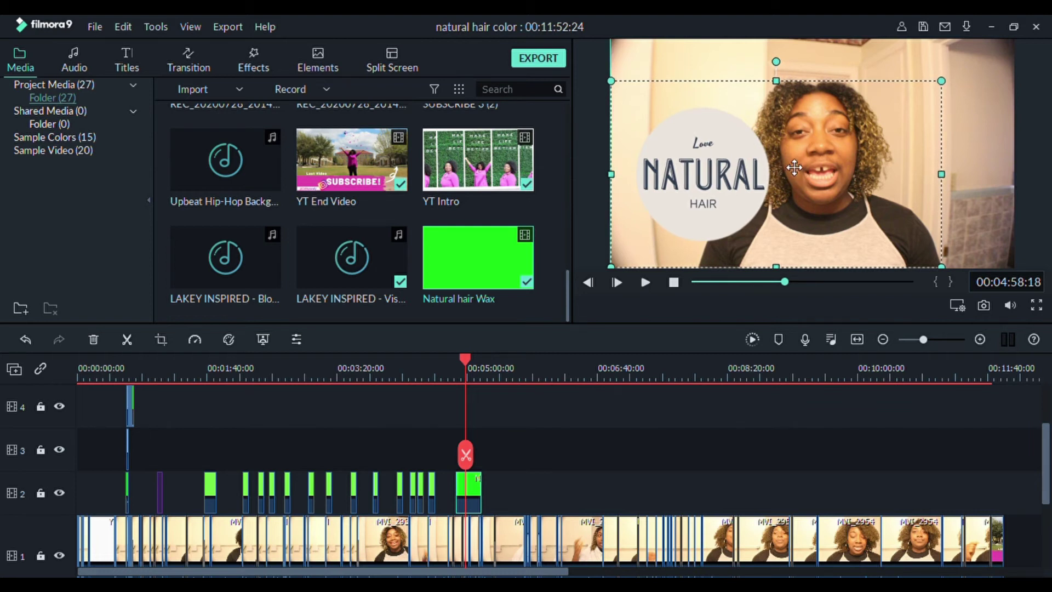
pyautogui.moveTo(794, 168)
pyautogui.mouseDown()
pyautogui.moveTo(778, 159)
pyautogui.moveTo(779, 175)
pyautogui.mouseUp()
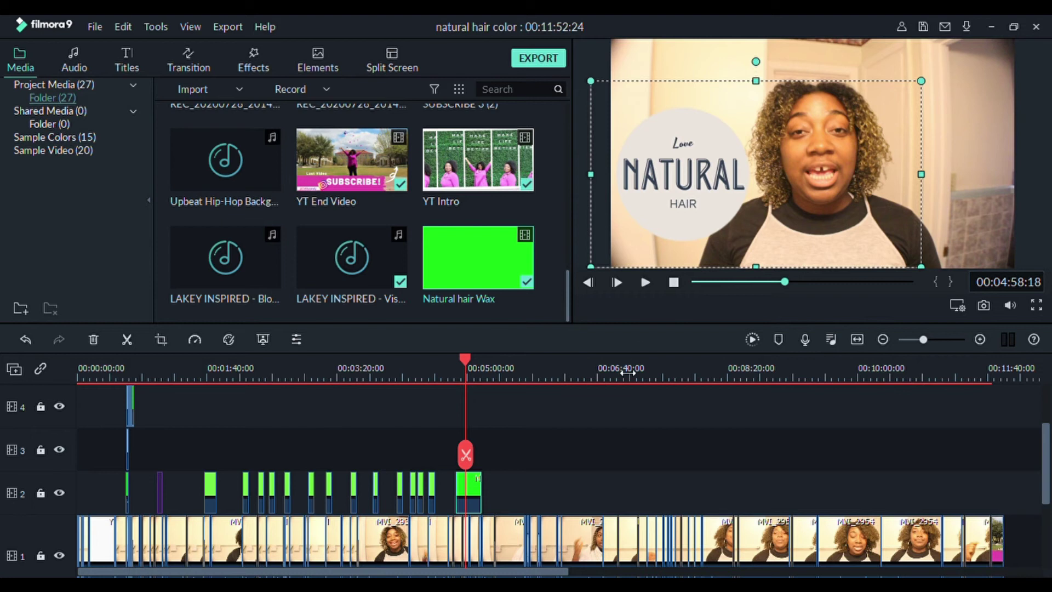
pyautogui.moveTo(459, 383)
pyautogui.mouseDown()
pyautogui.moveTo(448, 357)
pyautogui.moveTo(455, 363)
pyautogui.mouseUp()
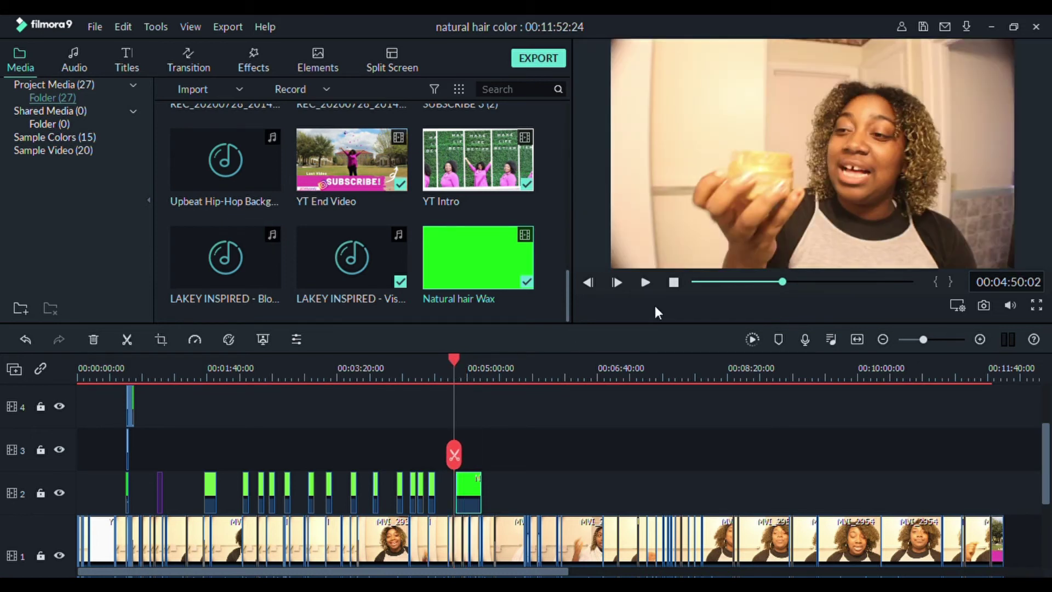
pyautogui.click(644, 283)
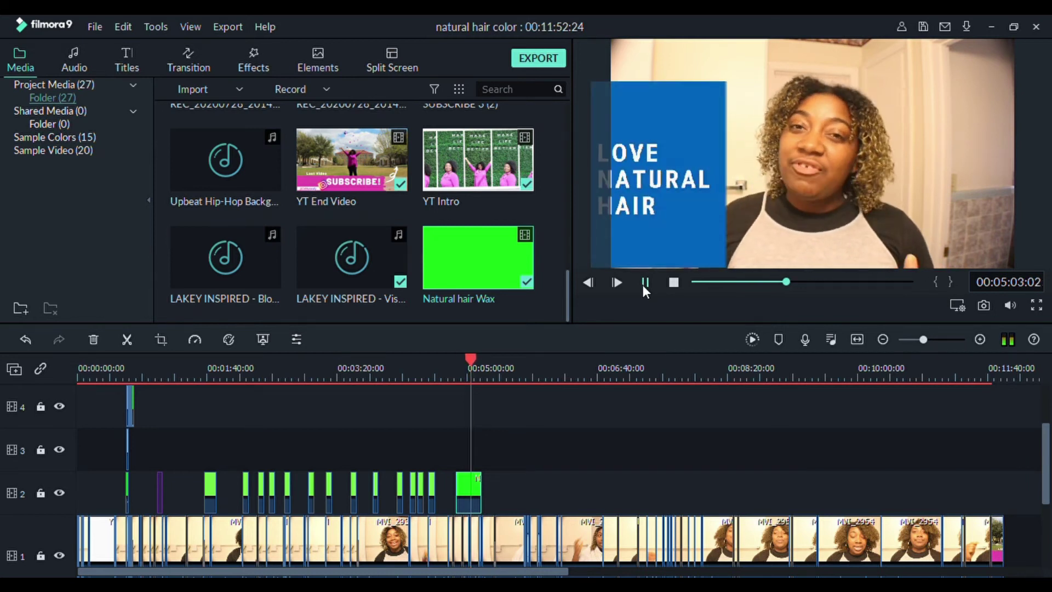
# Pause on the LOVE NATURAL HAIR title and nudge it right to fit inside the frame
pyautogui.click(644, 282)
pyautogui.click(676, 236)
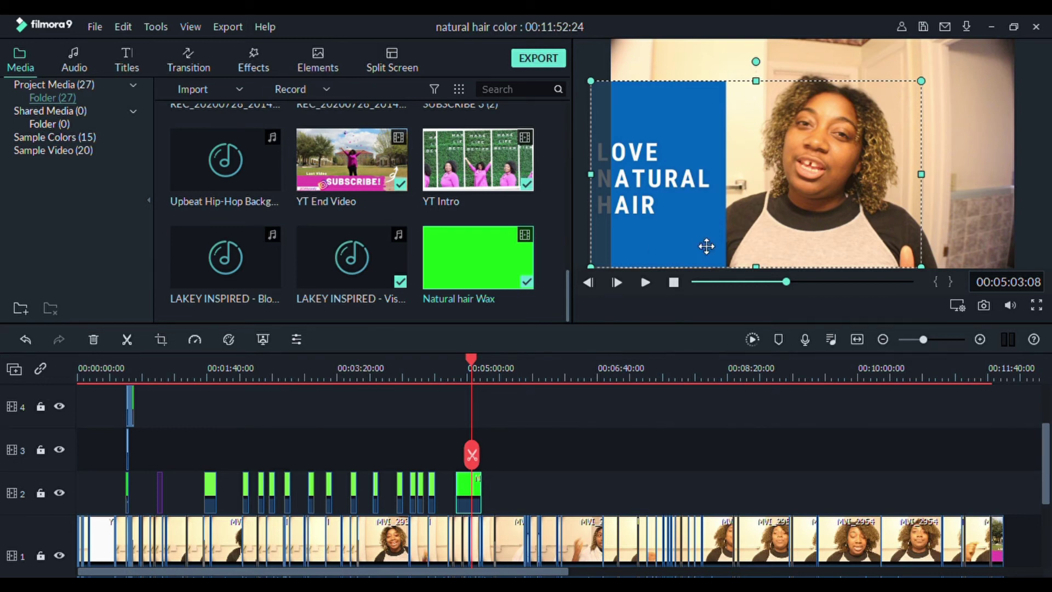
pyautogui.moveTo(707, 246); pyautogui.dragTo(719, 243)
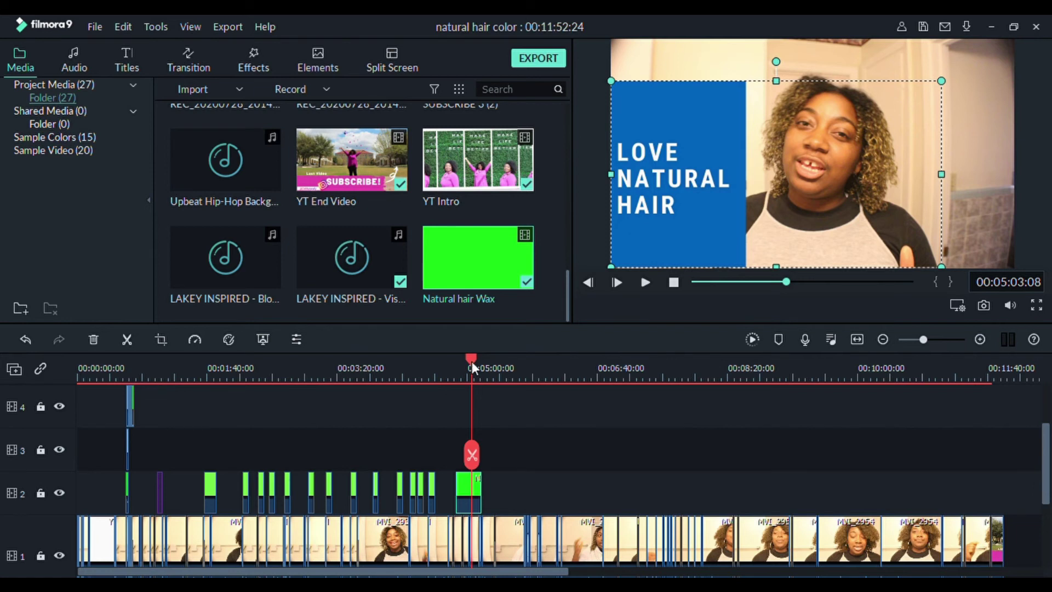
# Play from earlier in the footage to check the title's new position
pyautogui.moveTo(471, 360); pyautogui.dragTo(455, 363)
pyautogui.click(644, 283)
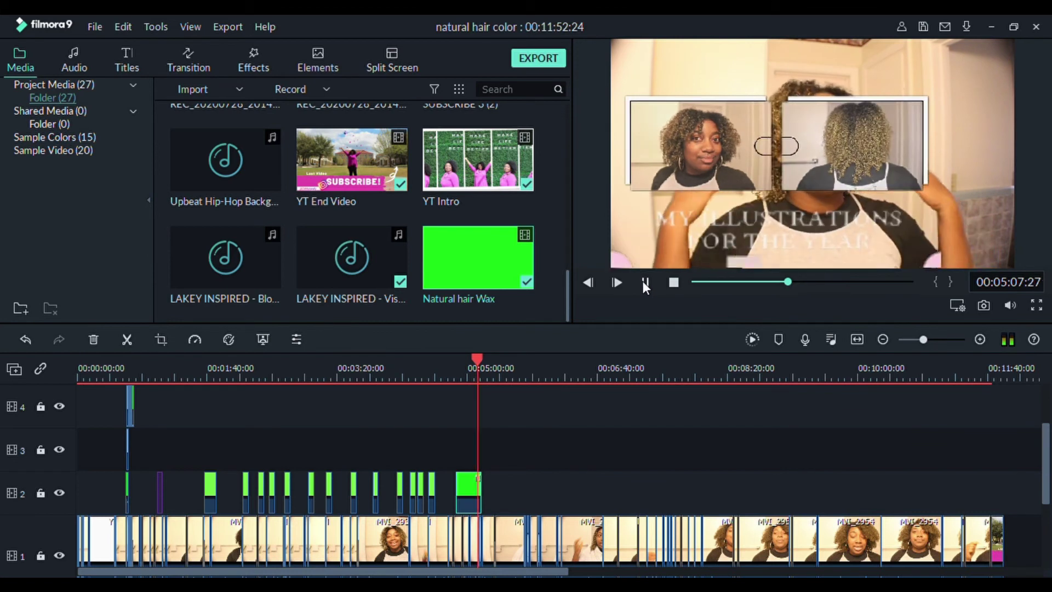
pyautogui.click(645, 282)
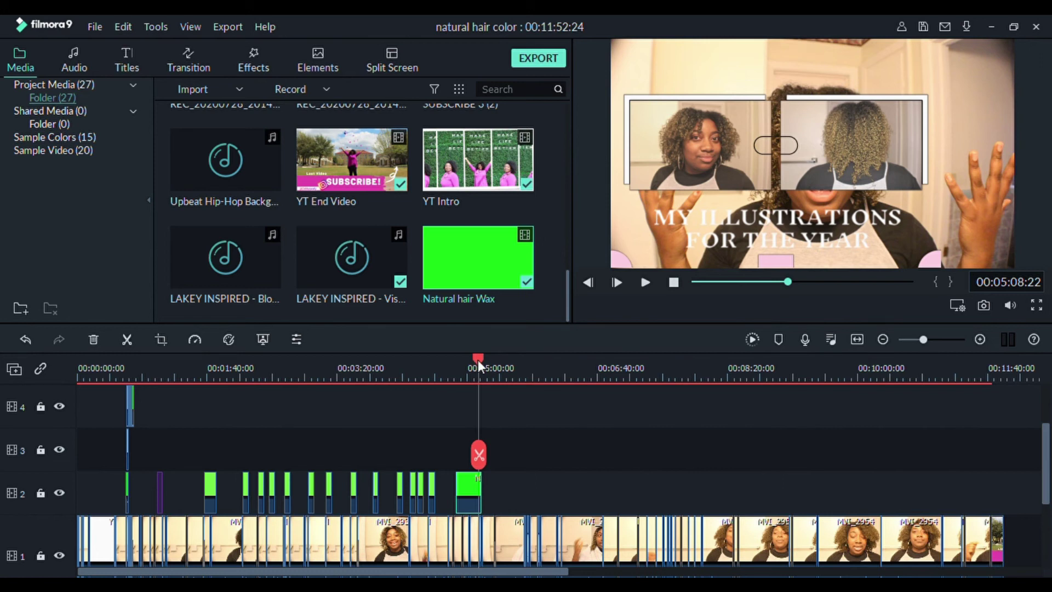
pyautogui.moveTo(477, 359); pyautogui.dragTo(474, 356)
# Split the green-screen clip where the photo-frames page begins and move the second part later
pyautogui.scroll(5, 507, 374)
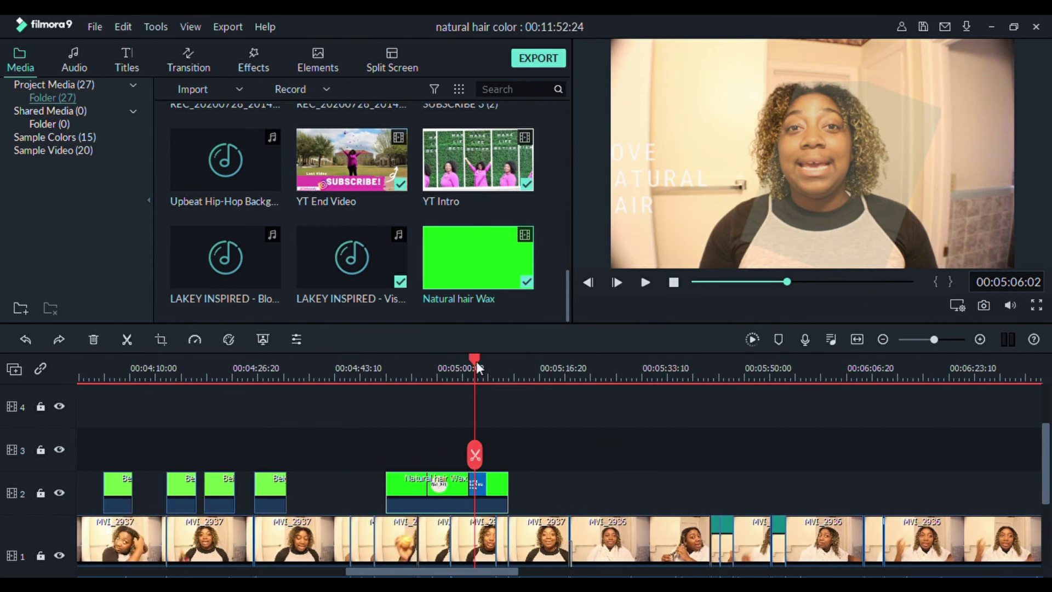
pyautogui.moveTo(474, 360); pyautogui.dragTo(481, 360)
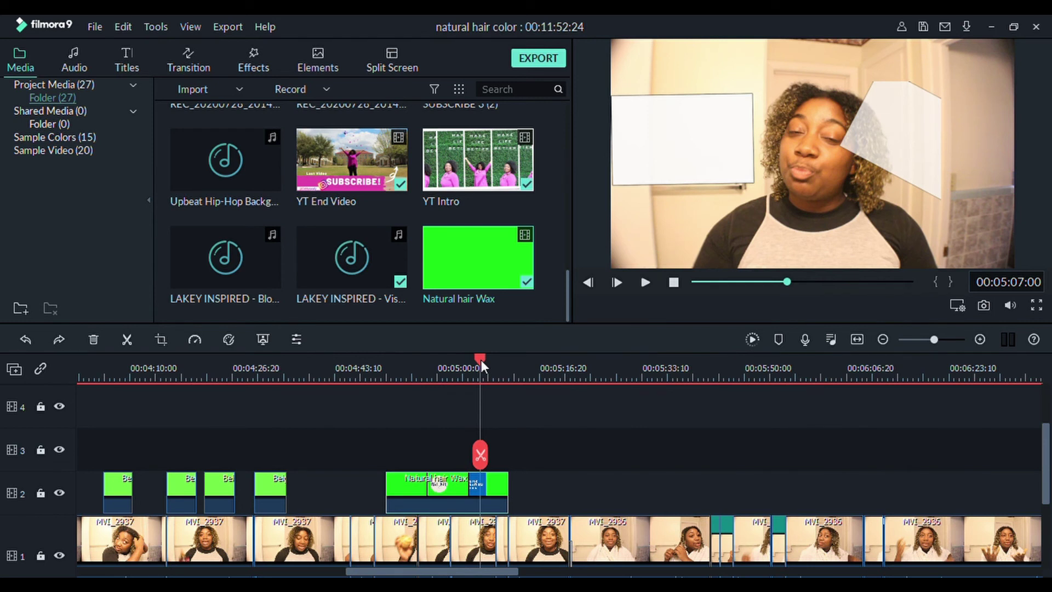
pyautogui.click(482, 458)
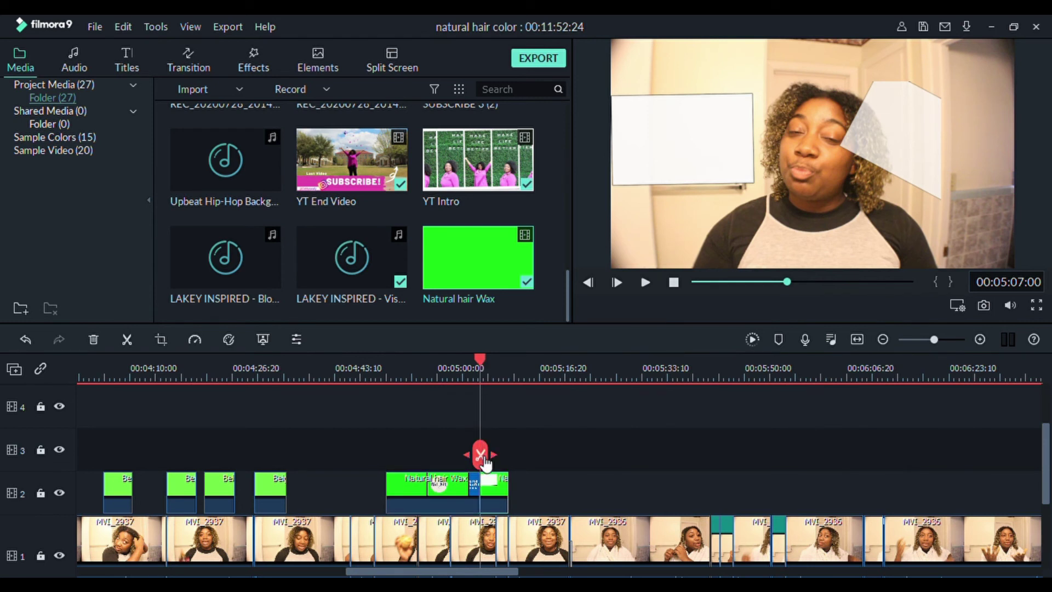
pyautogui.moveTo(500, 487); pyautogui.dragTo(549, 487)
# Move the photo-frames overlay lower right in the preview and play to check it
pyautogui.doubleClick(550, 488)
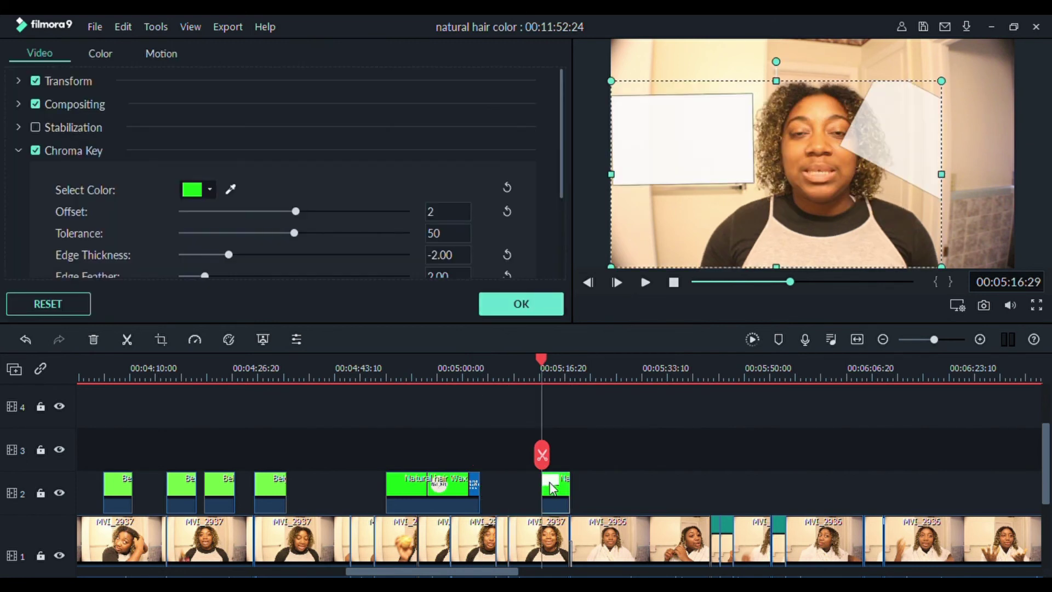
pyautogui.click(524, 307)
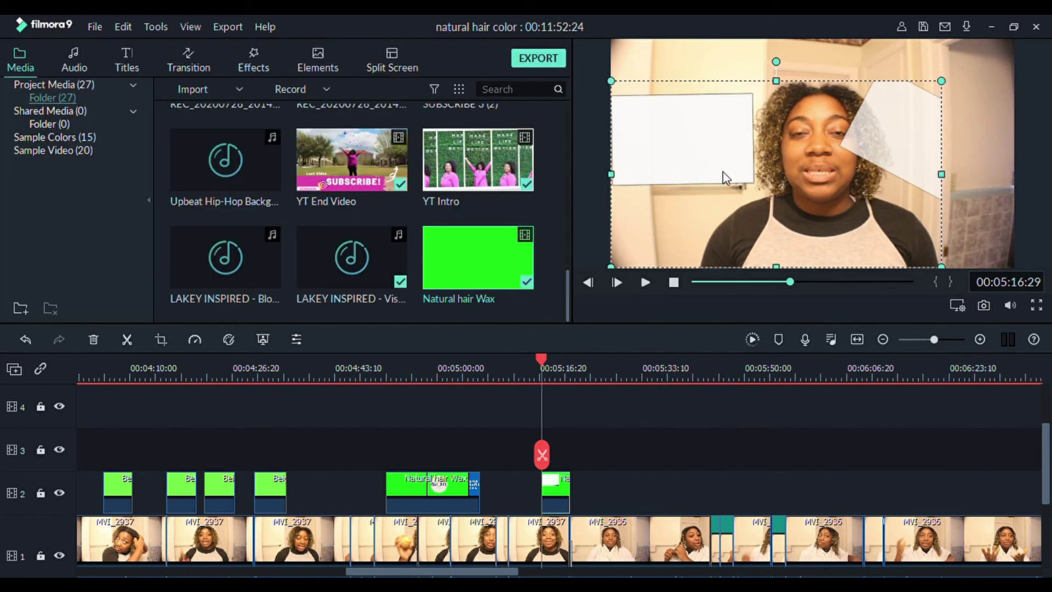
pyautogui.moveTo(787, 166); pyautogui.dragTo(836, 247)
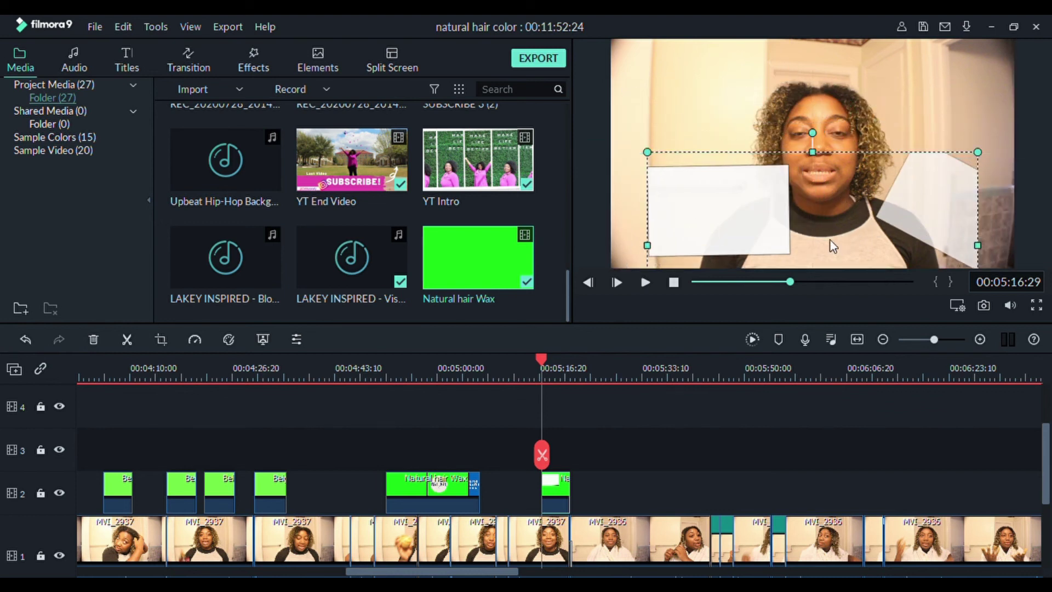
pyautogui.click(535, 377)
pyautogui.click(646, 281)
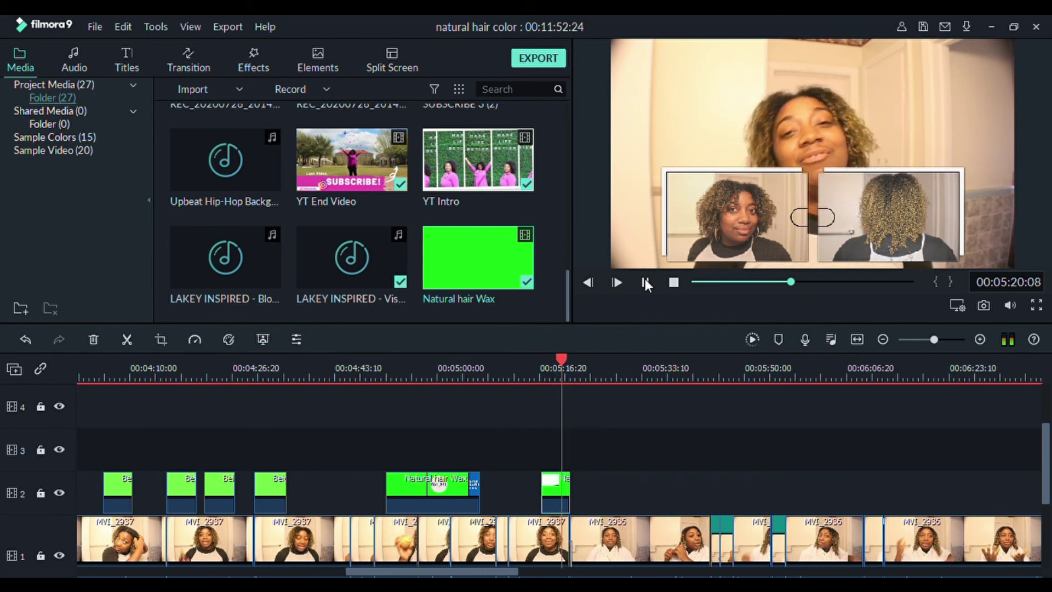
pyautogui.click(369, 367)
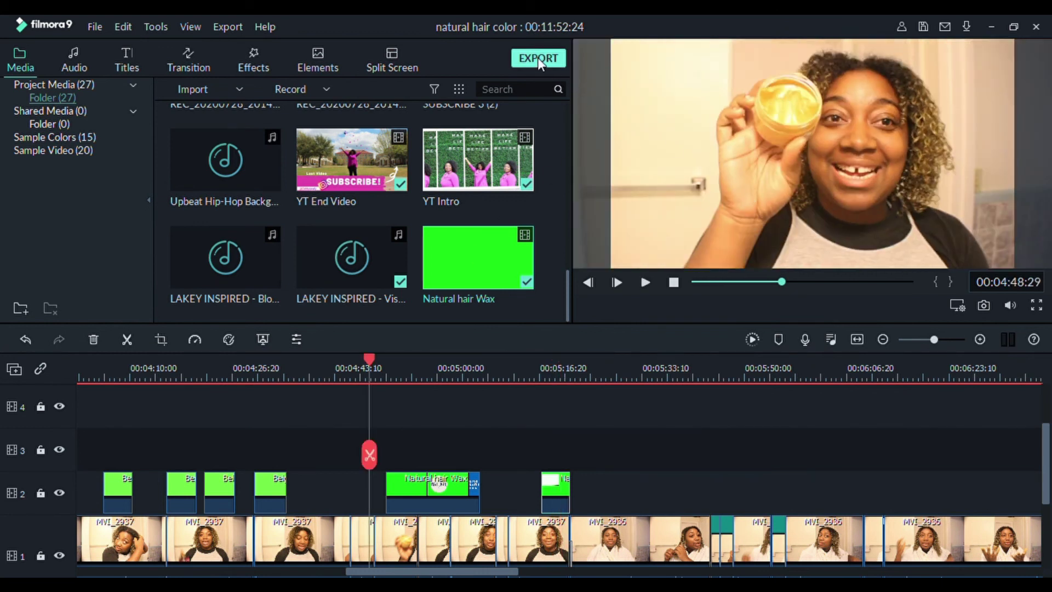